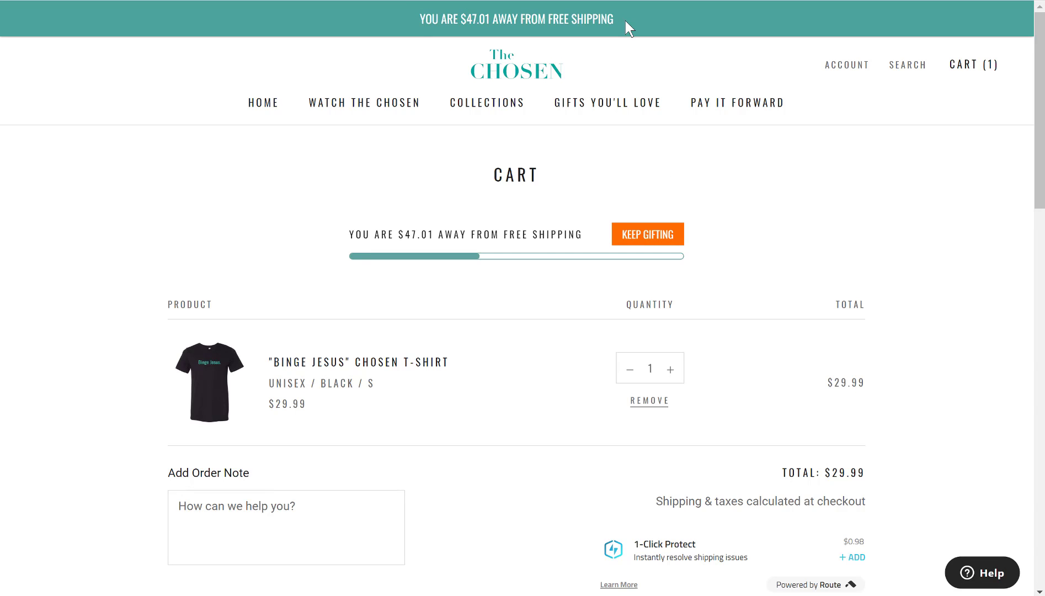
- Examine the free-shipping message and progress bar on the store's cart page
left_click_drag(346, 234, 508, 264)
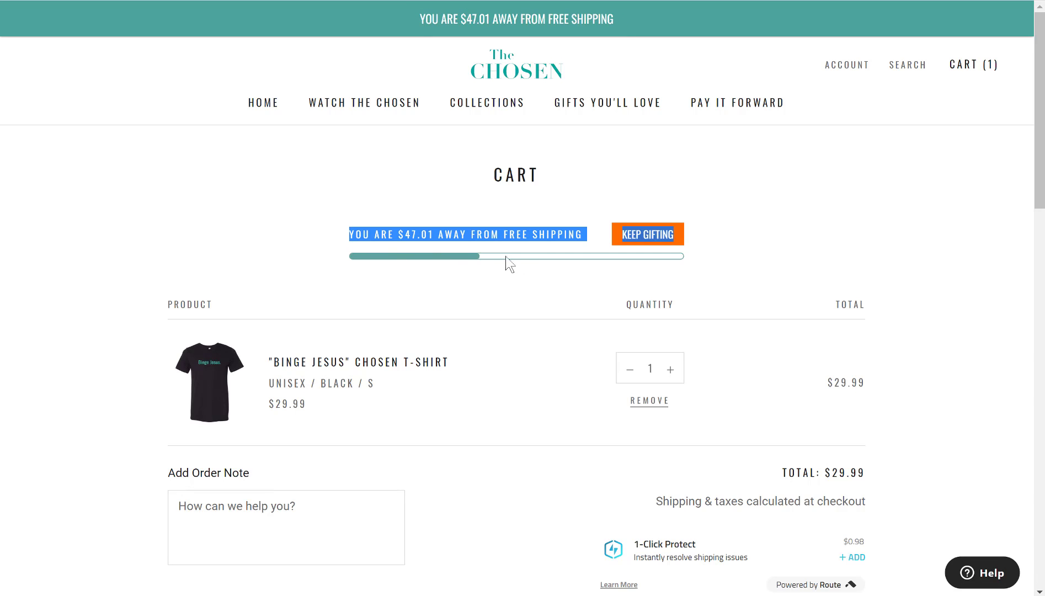
left_click(688, 255)
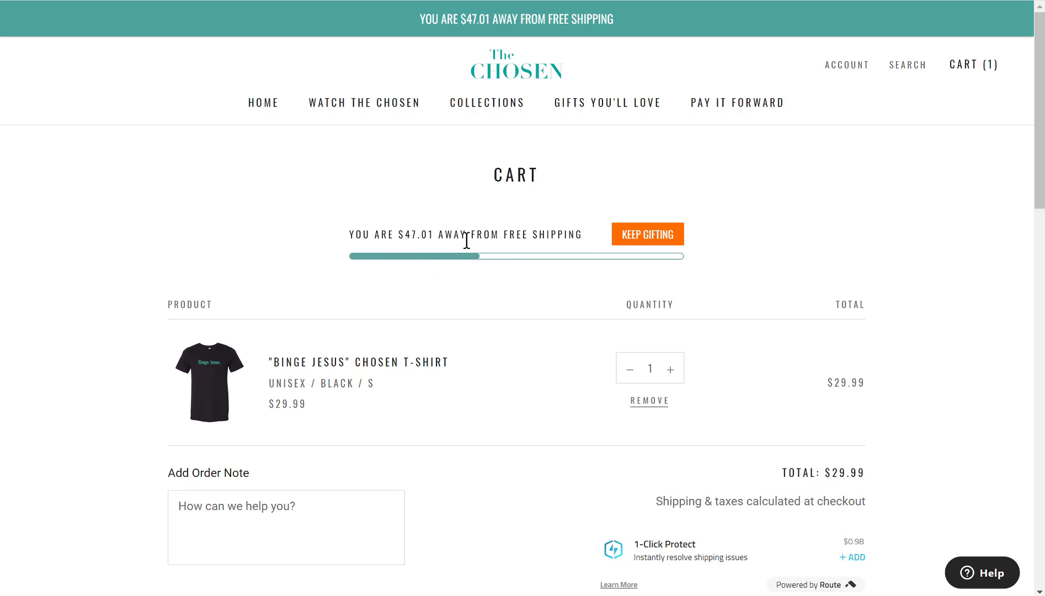
left_click_drag(434, 237, 398, 237)
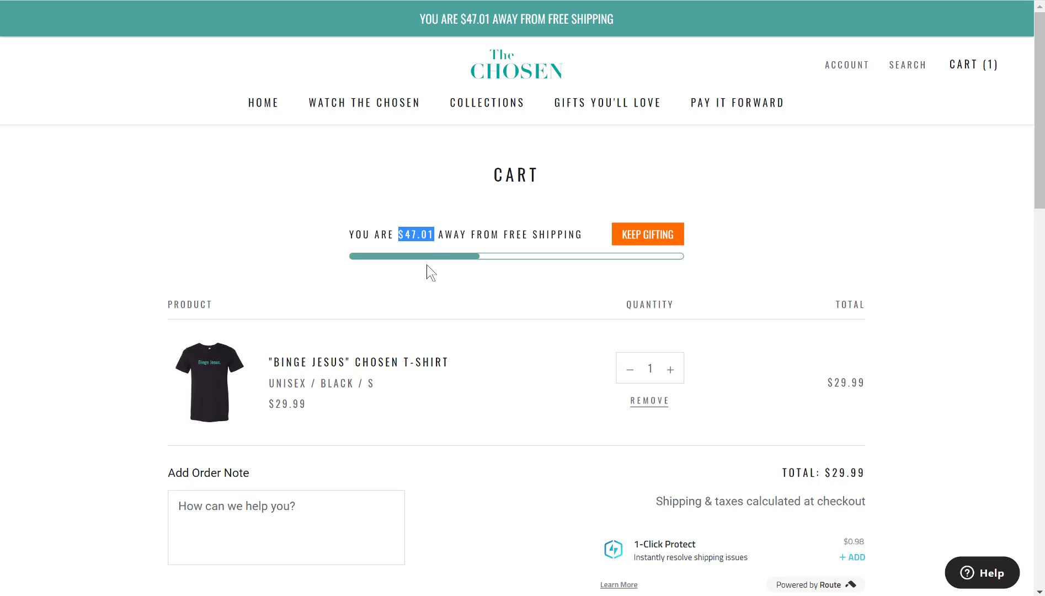
left_click(422, 235)
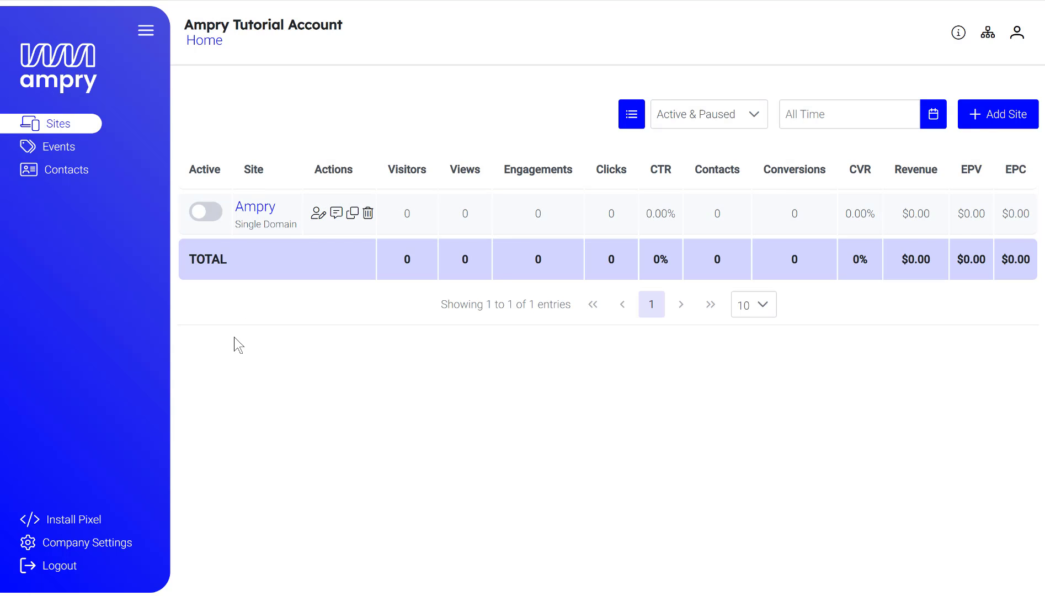
- Switch to Ampry and open the Ampry site's list of placements
left_click(255, 209)
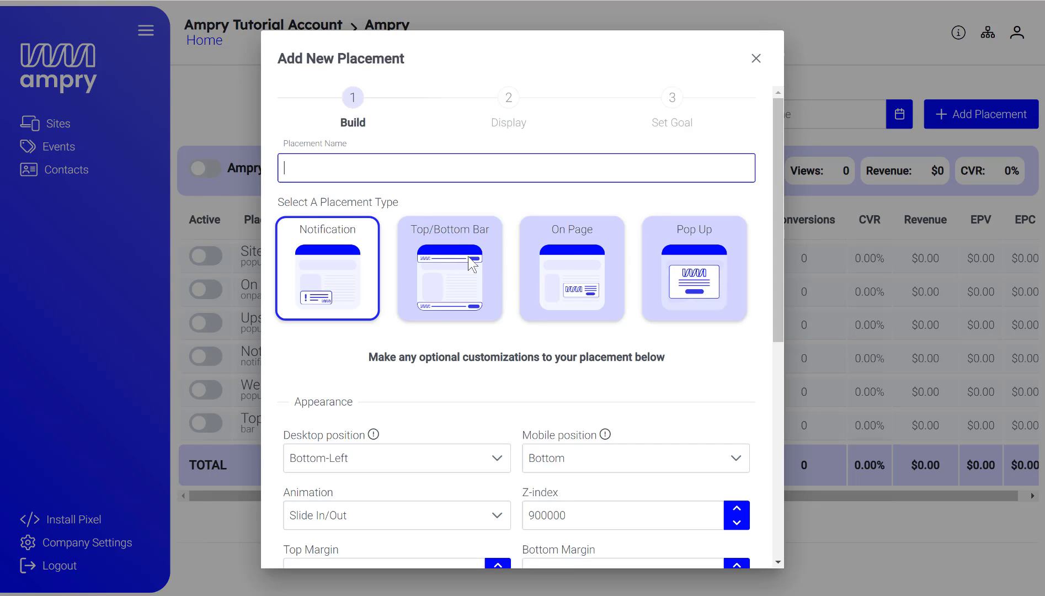
left_click(441, 265)
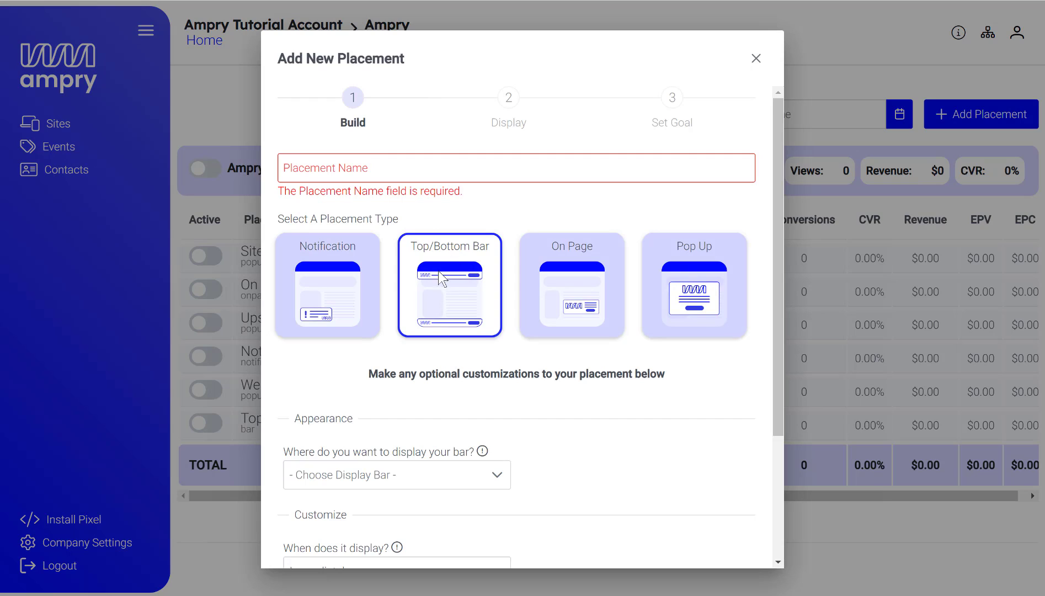
left_click(557, 277)
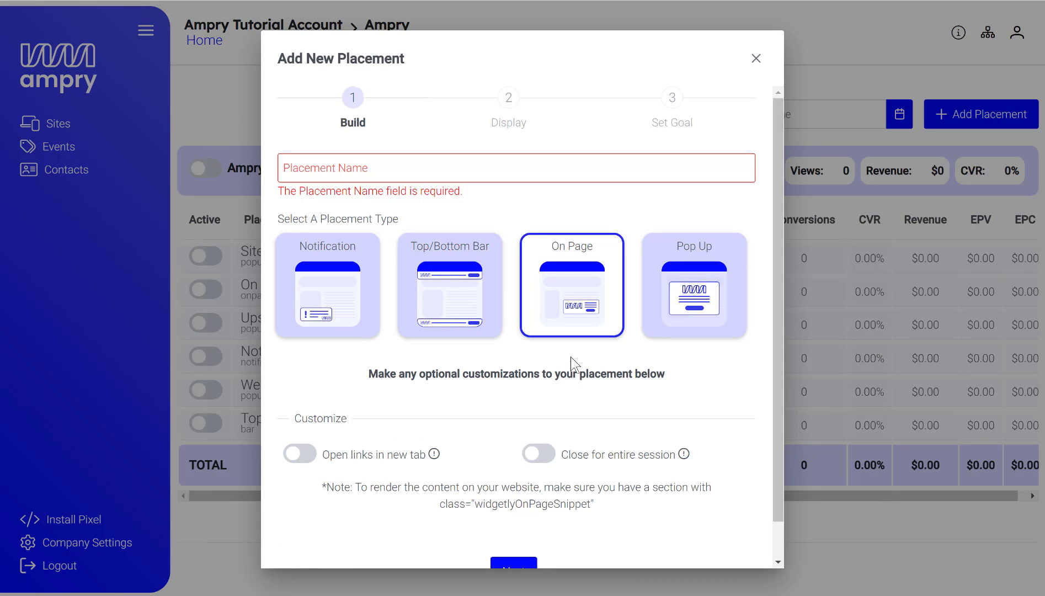
left_click(338, 168)
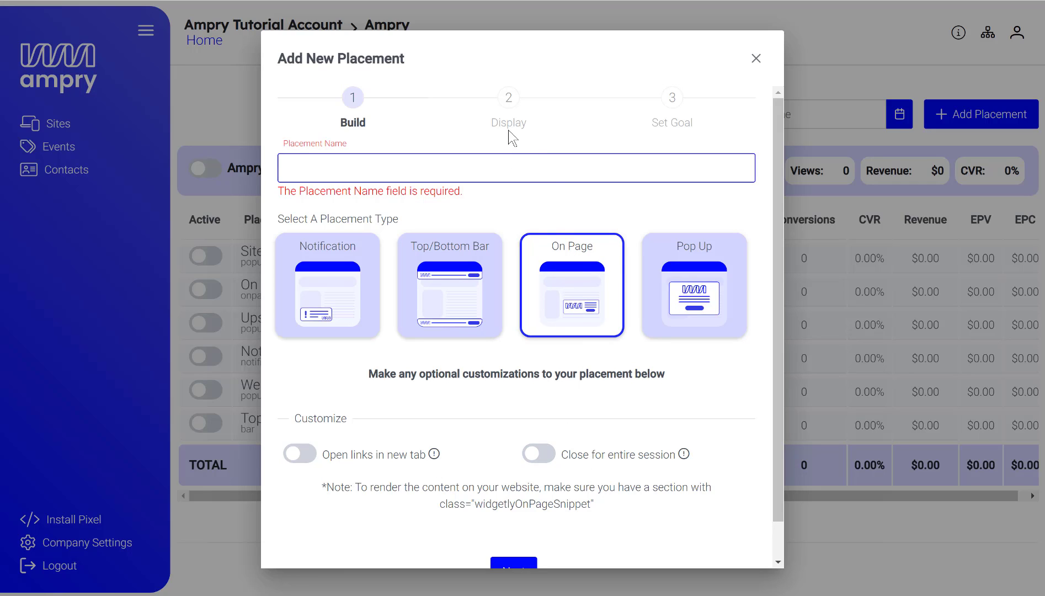
left_click(756, 59)
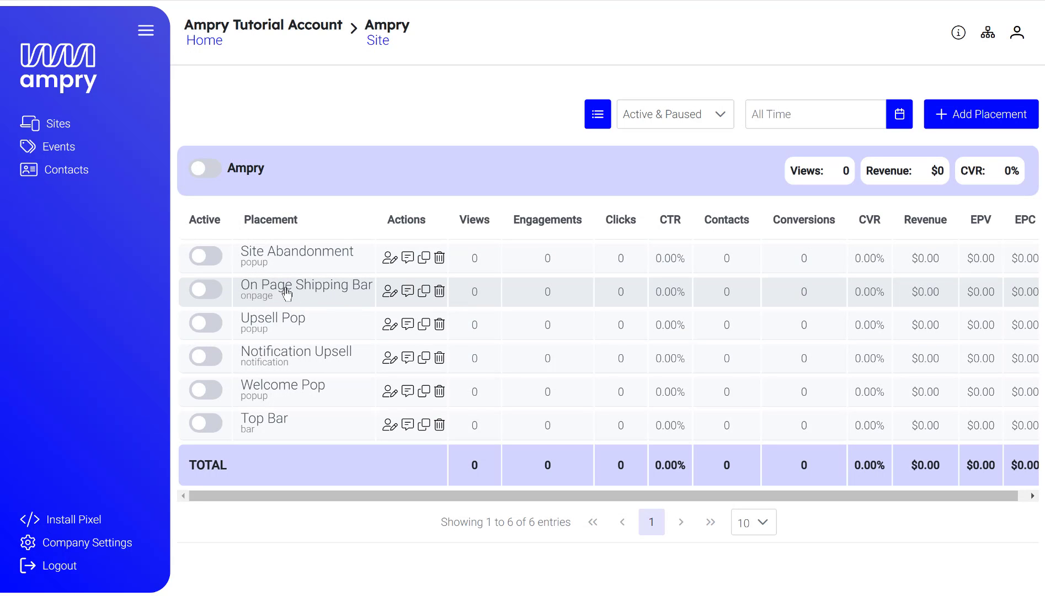
- Open the On Page Shipping Bar placement for editing and compare its all-pages and select-pages display options, leaving Show On Select Pages chosen
left_click(390, 291)
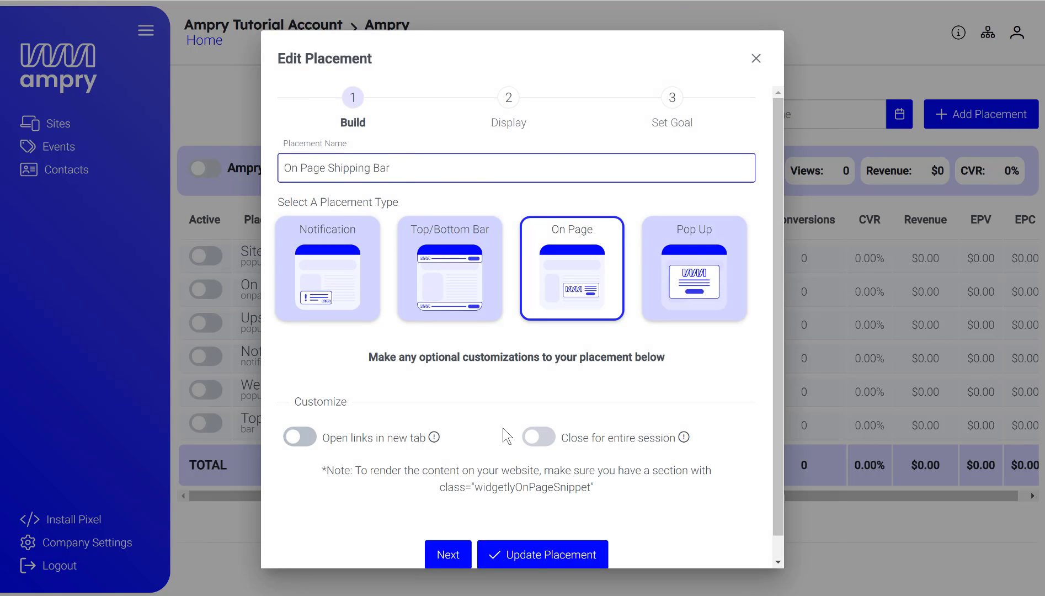
left_click(508, 94)
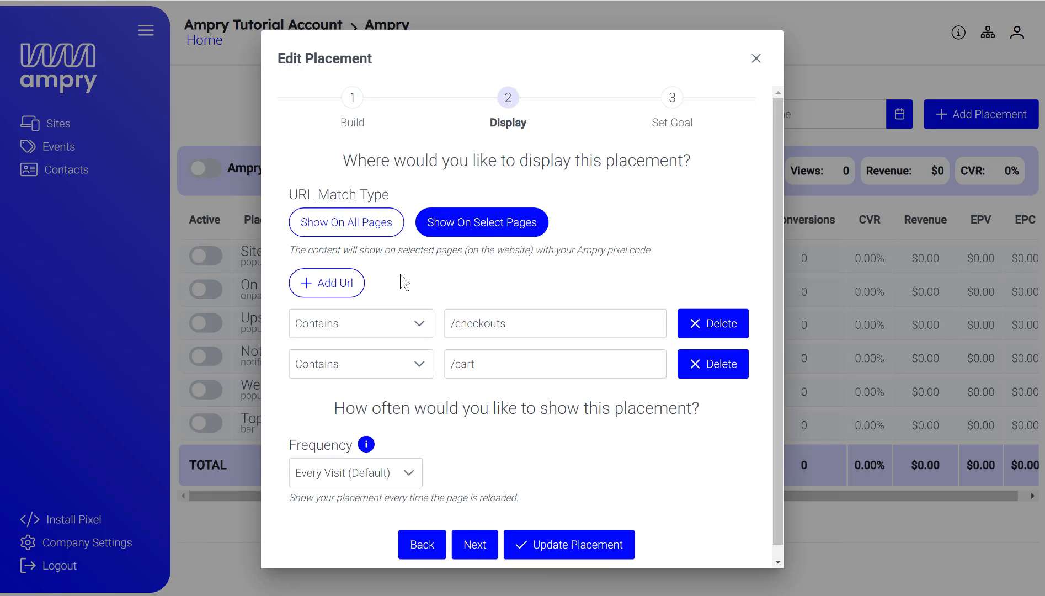
left_click(326, 226)
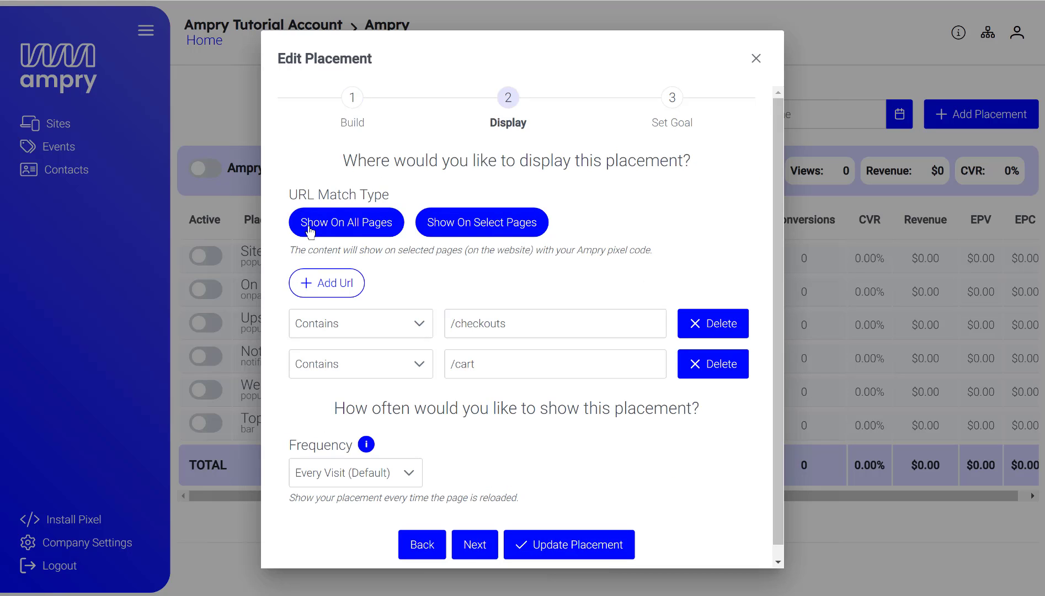
left_click(464, 221)
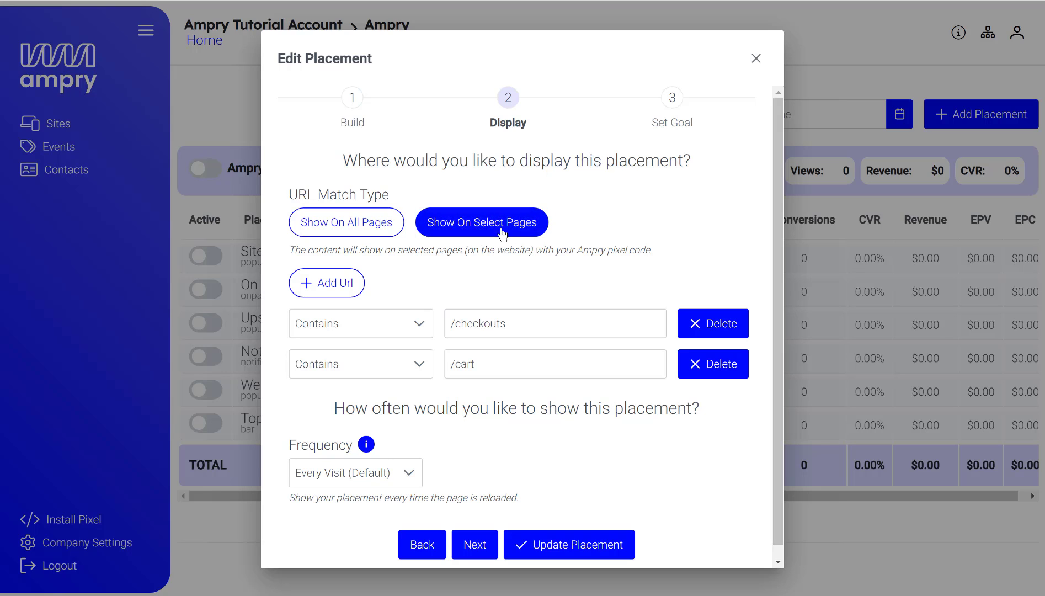
left_click(300, 281)
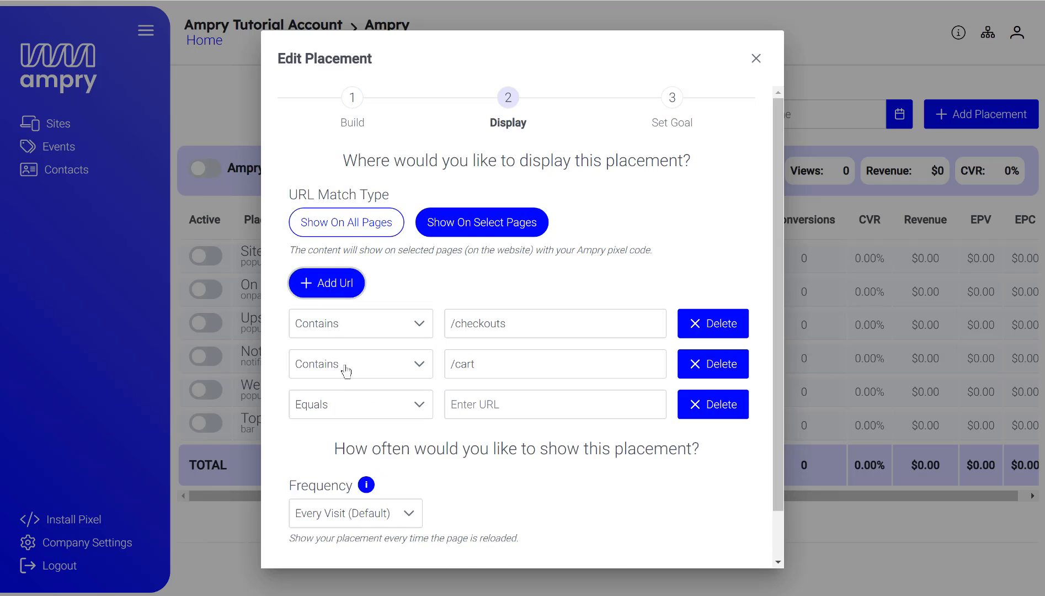
left_click(358, 409)
left_click(346, 435)
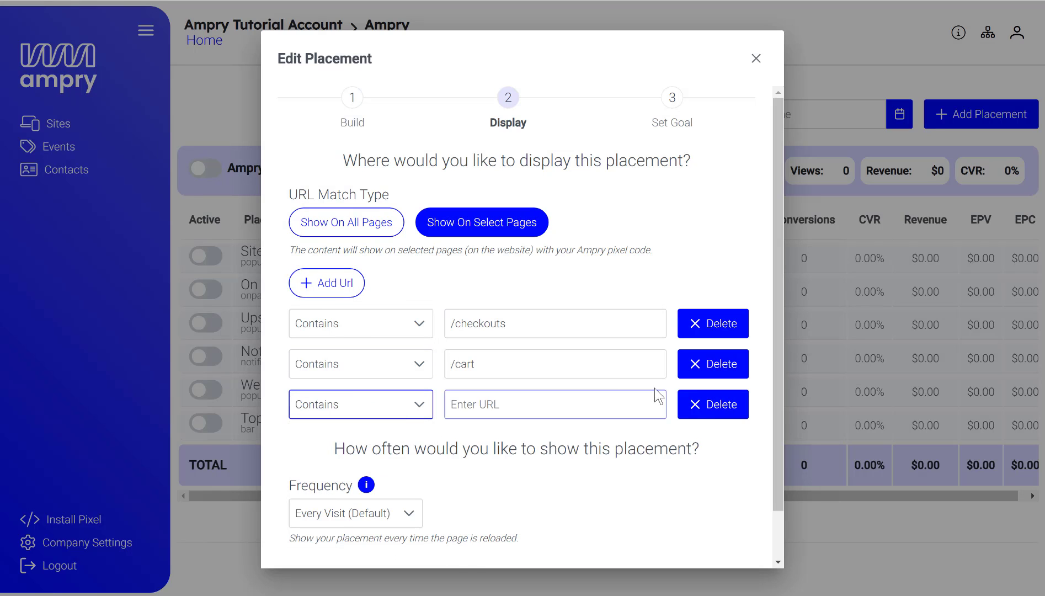
left_click(546, 404)
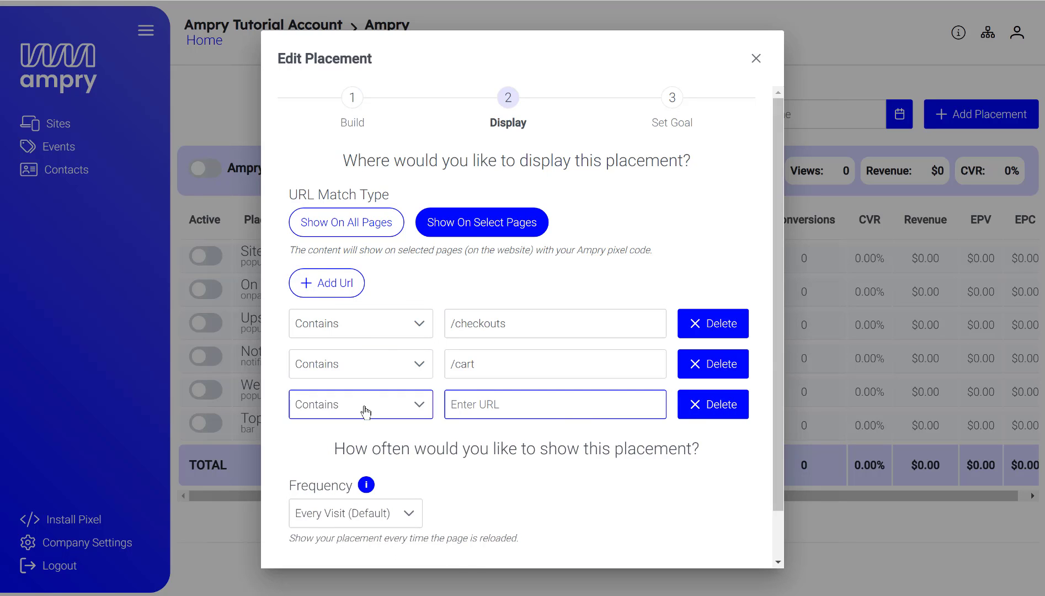
left_click(696, 408)
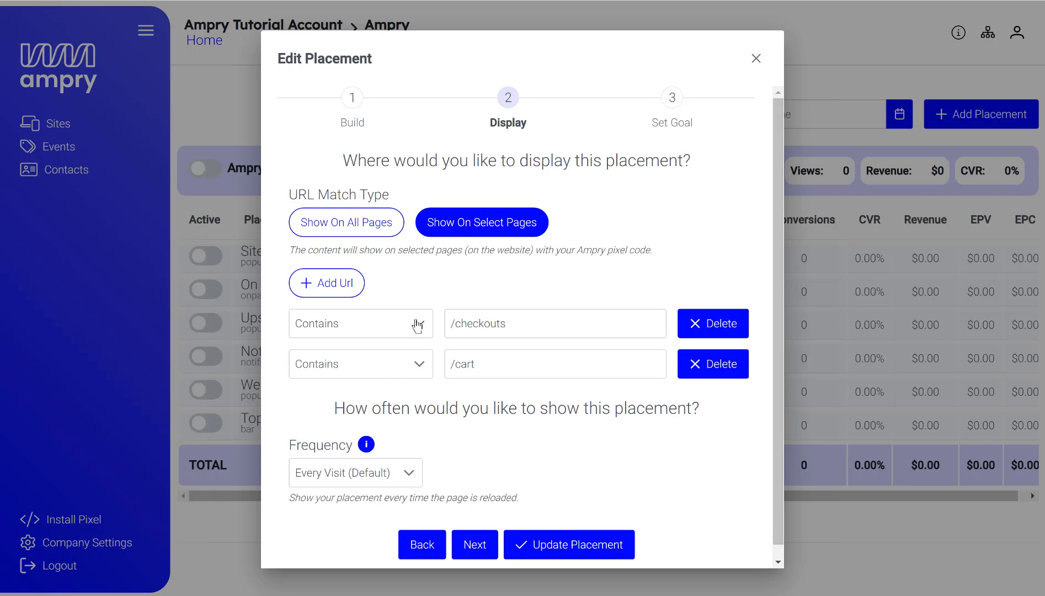
- Examine the placement's URL rules for /cart and /checkouts and its display frequency
left_click(481, 364)
left_click_drag(482, 365, 448, 366)
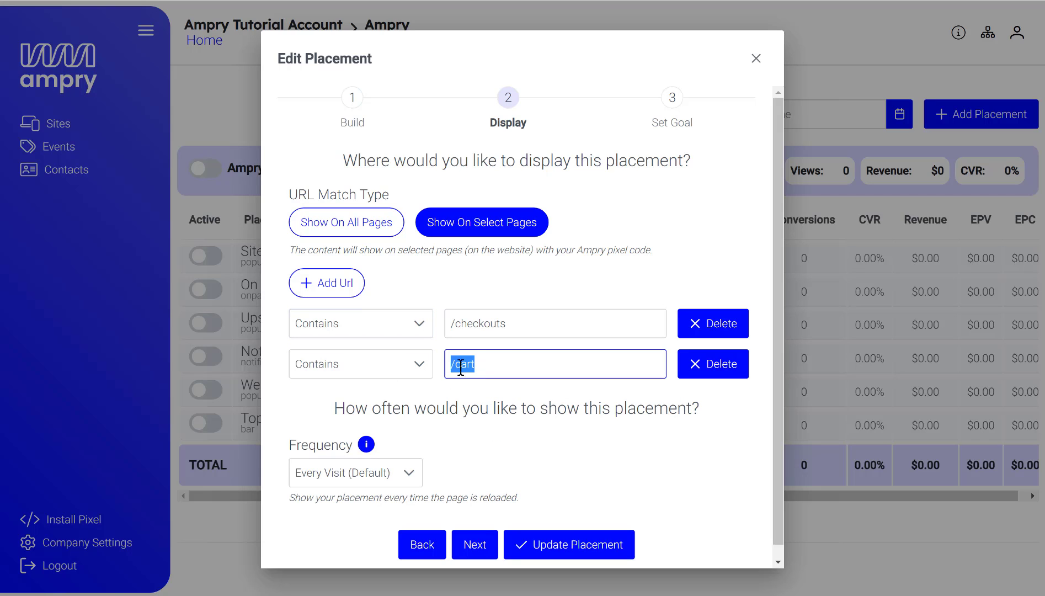
left_click_drag(500, 324, 445, 326)
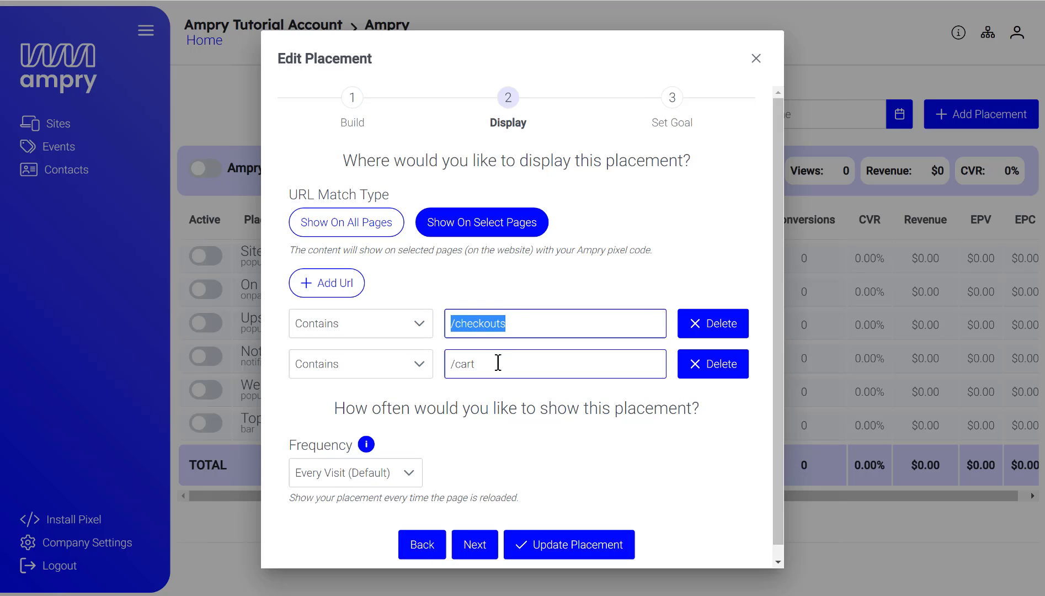
left_click(497, 362)
left_click_drag(513, 324, 431, 332)
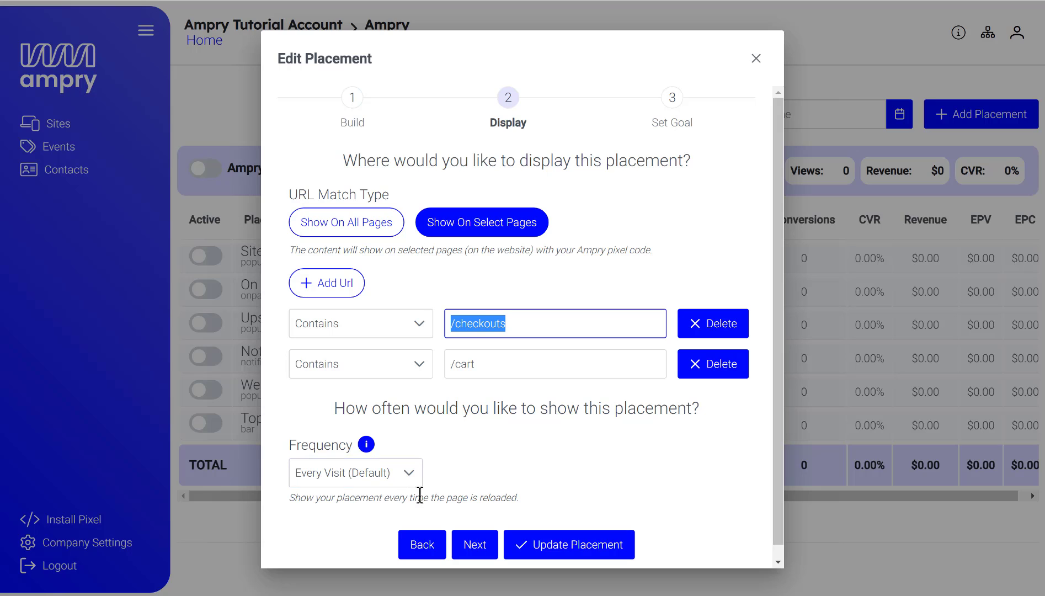
mouse_move(376, 456)
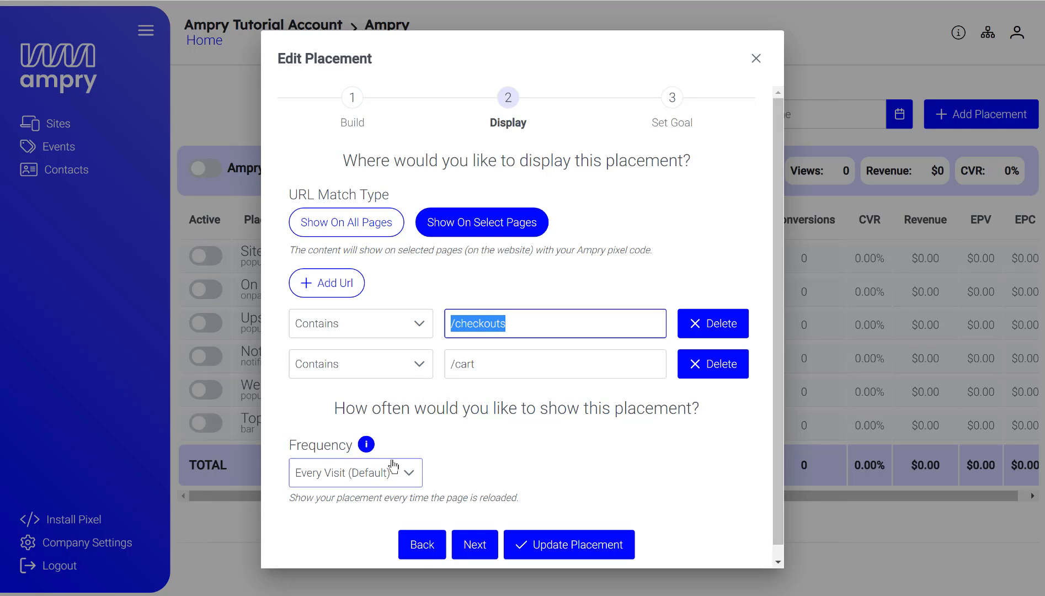
- Review the placement's goal setting and close the placement editor without updating it
left_click(475, 544)
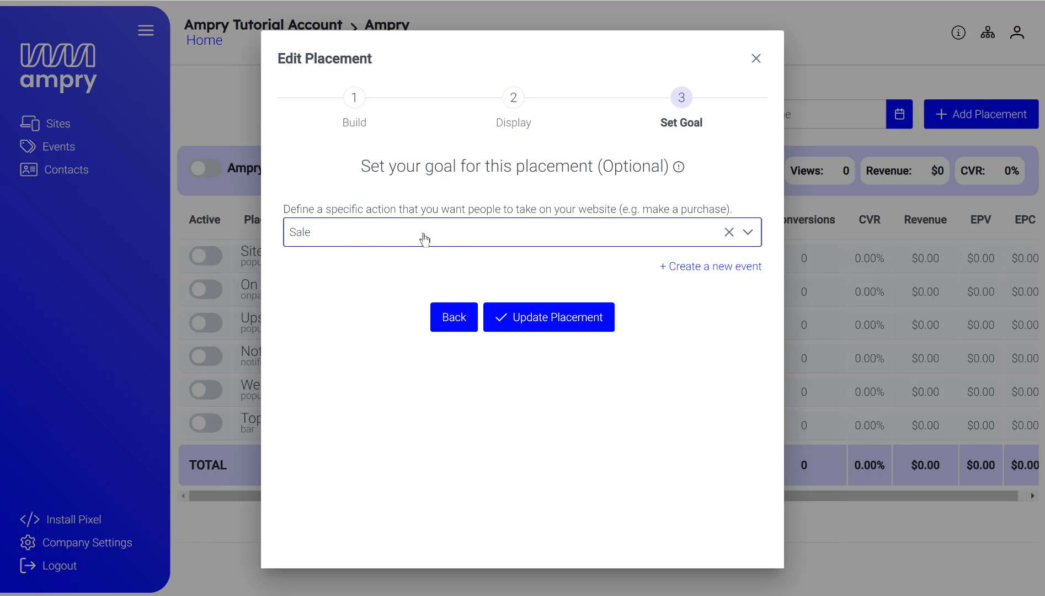
left_click(326, 235)
left_click(408, 192)
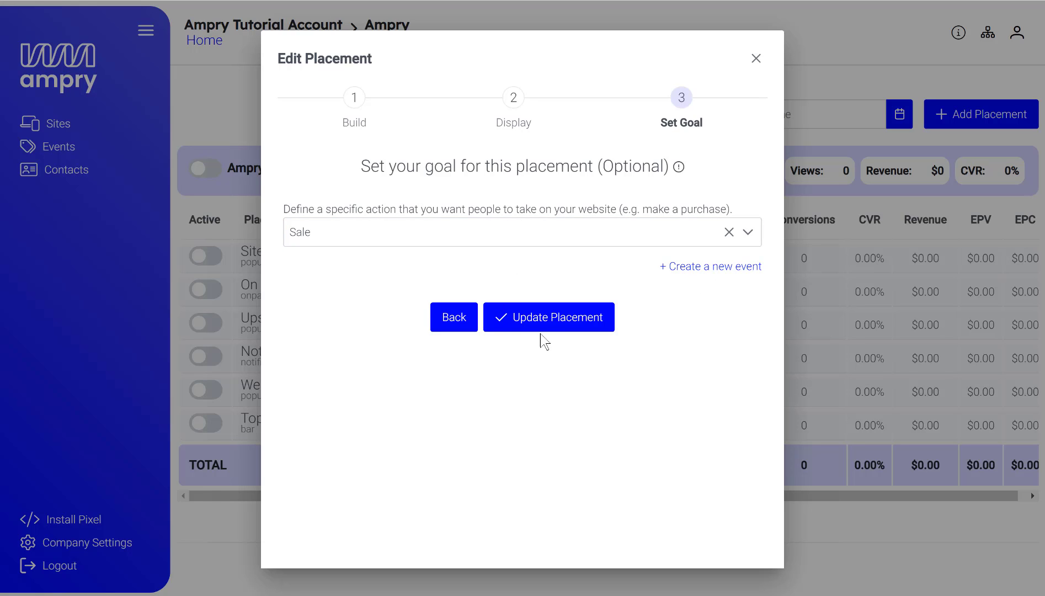
left_click(756, 58)
- Open the On Page Shipping Bar placement and add a template with the Dynamic On-Page Progress Bar layout
left_click(279, 292)
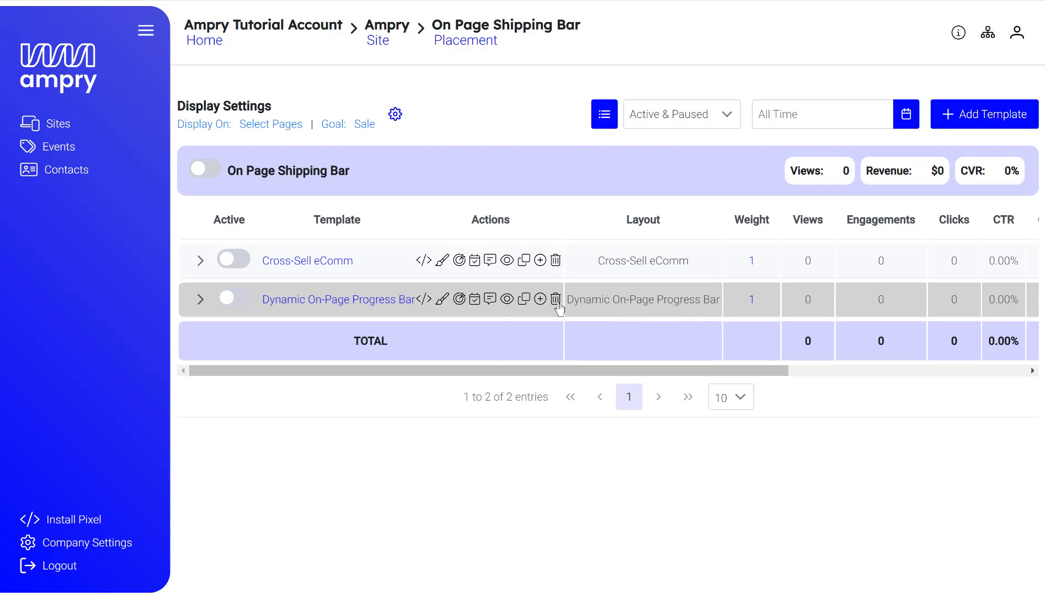
left_click(971, 122)
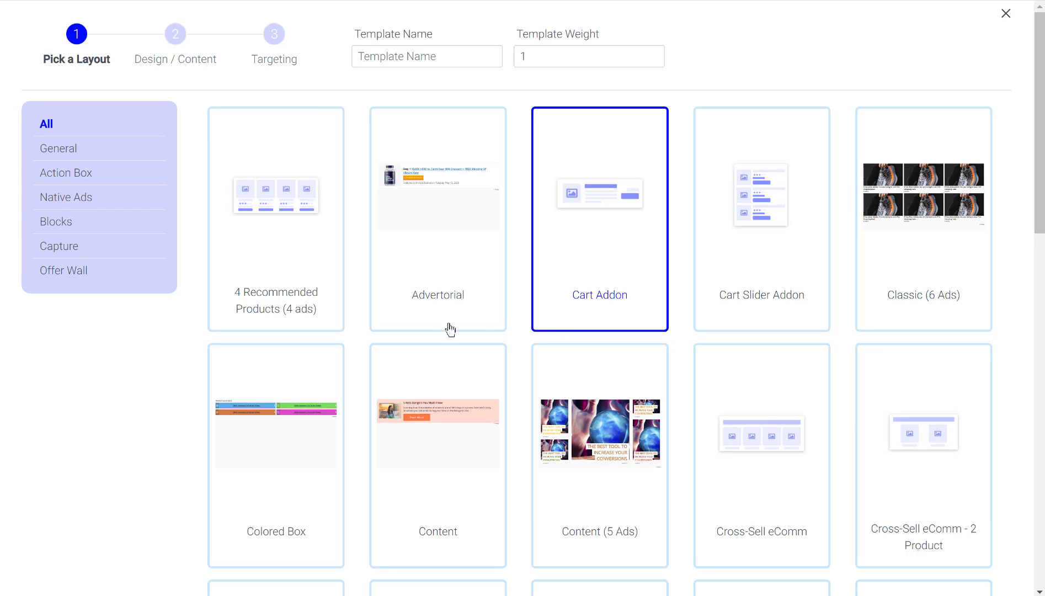
scroll(361, 323, "down", 6)
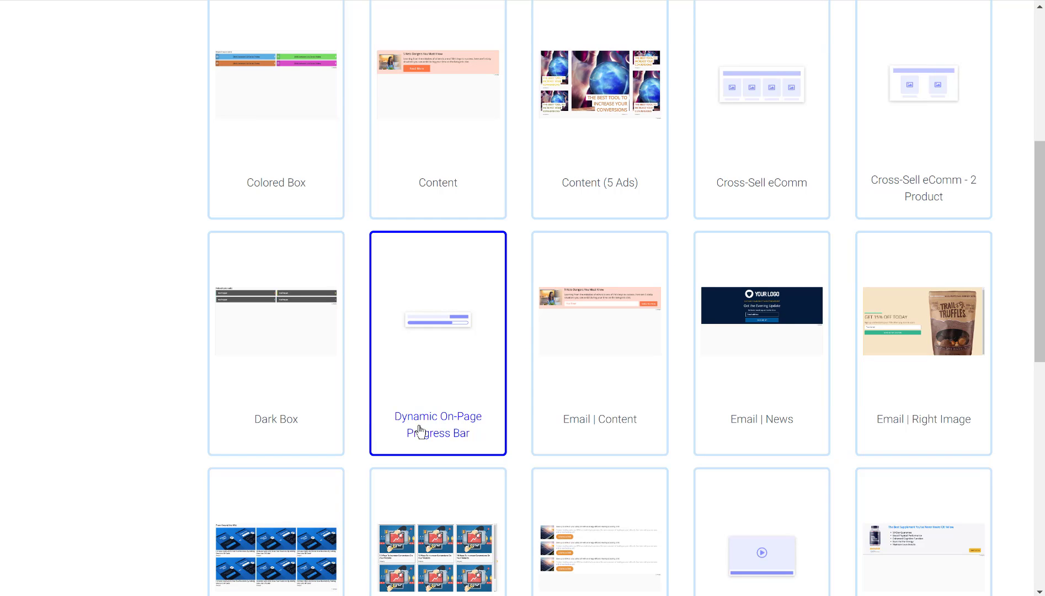
left_click(443, 399)
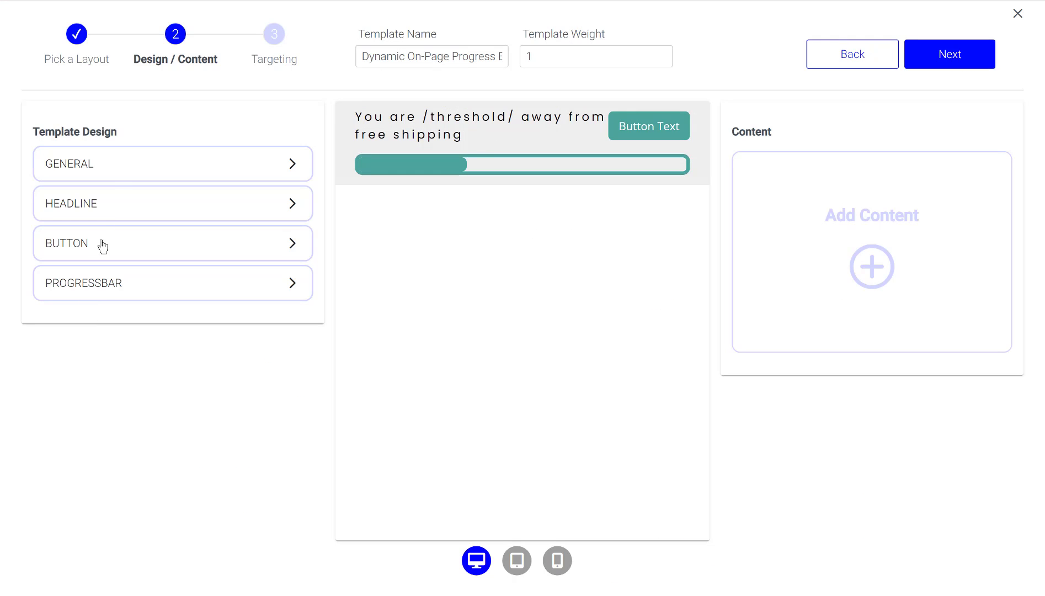
- Clear the template's general background color and review the remaining general design settings
left_click(88, 168)
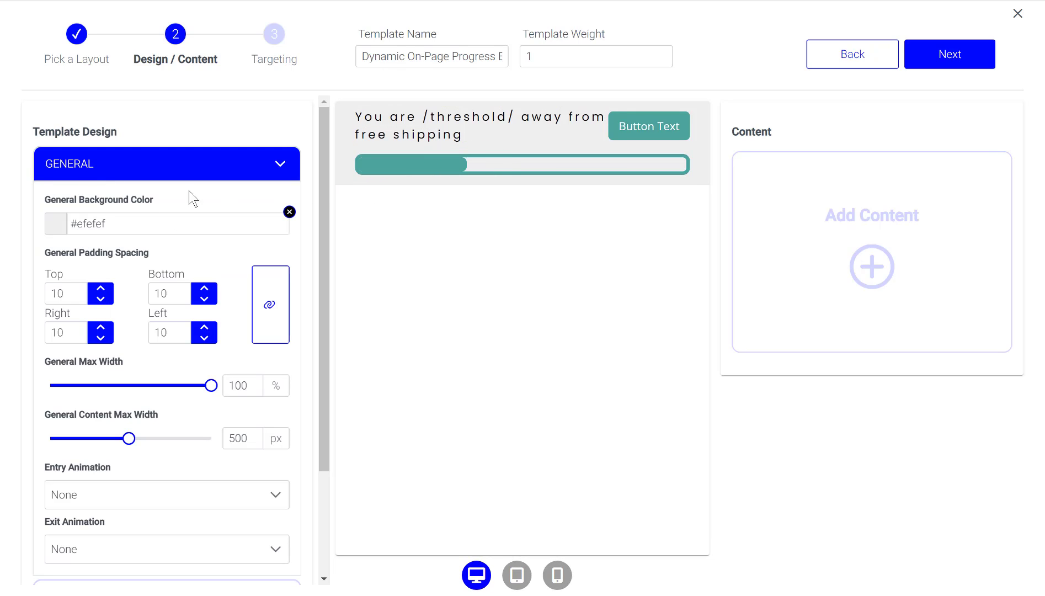
left_click(57, 229)
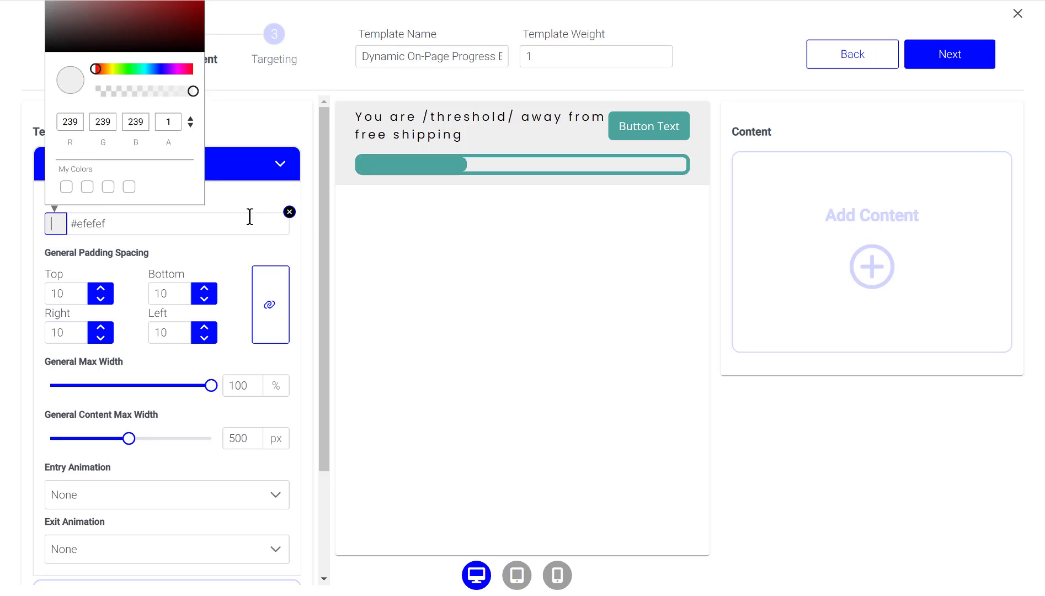
left_click(289, 212)
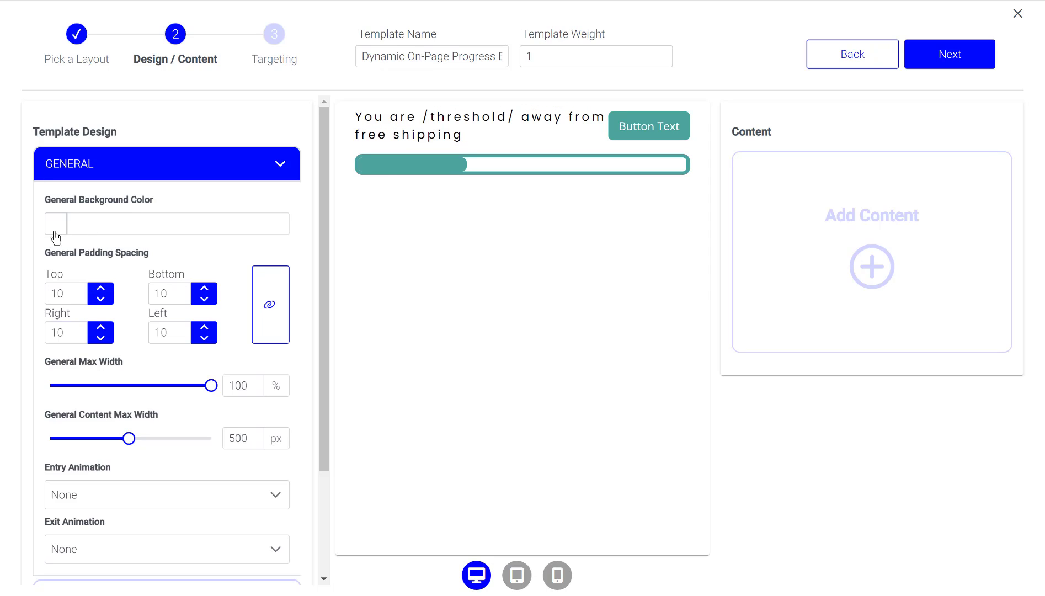
scroll(66, 334, "down", 3)
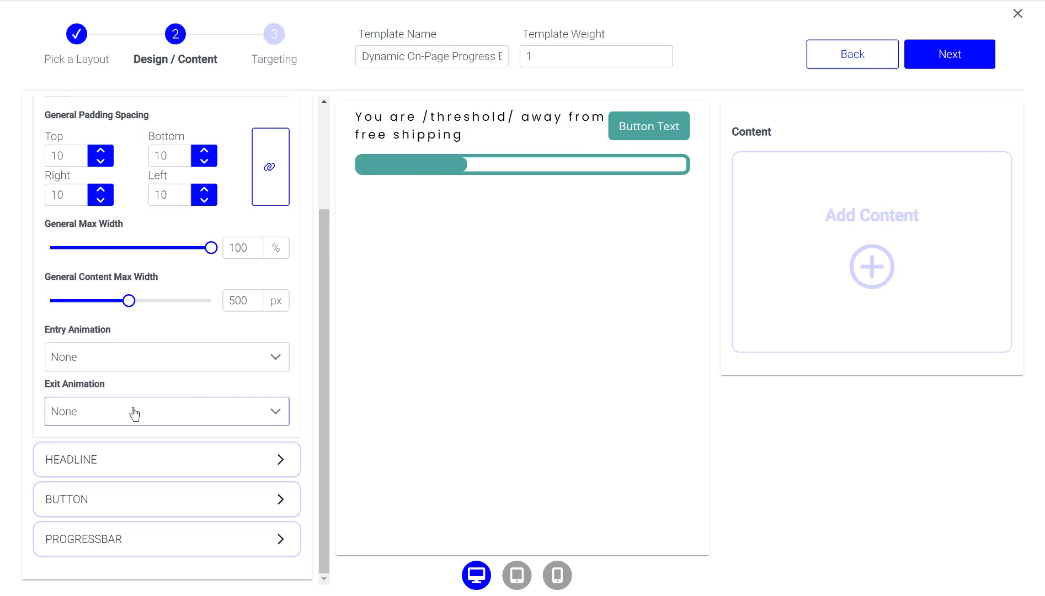
scroll(163, 356, "up", 3)
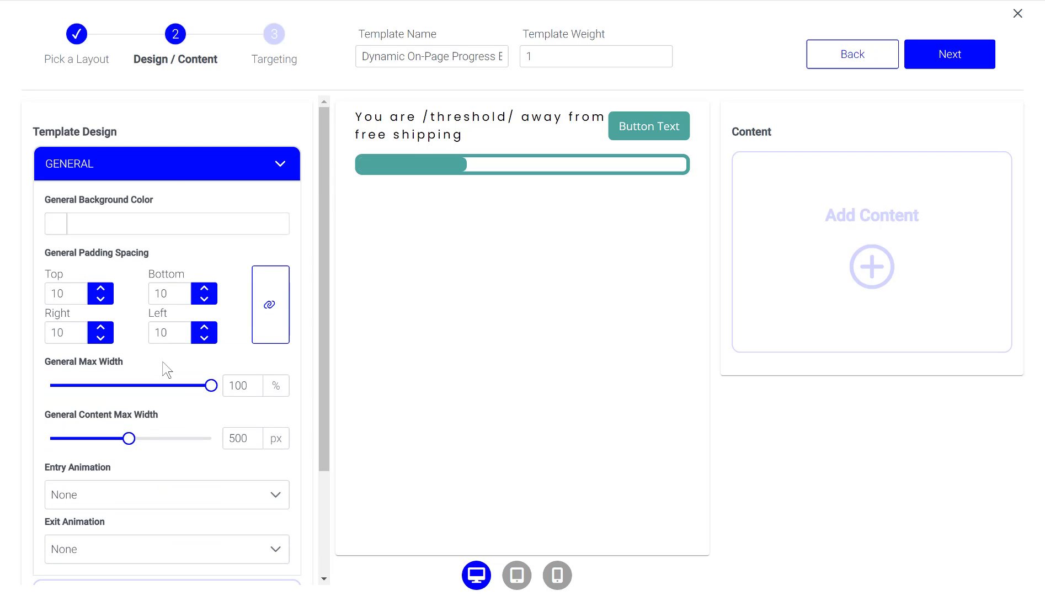
- Open the template's headline design settings and examine the font, color, spacing, alignment and style options
left_click(173, 170)
left_click(134, 207)
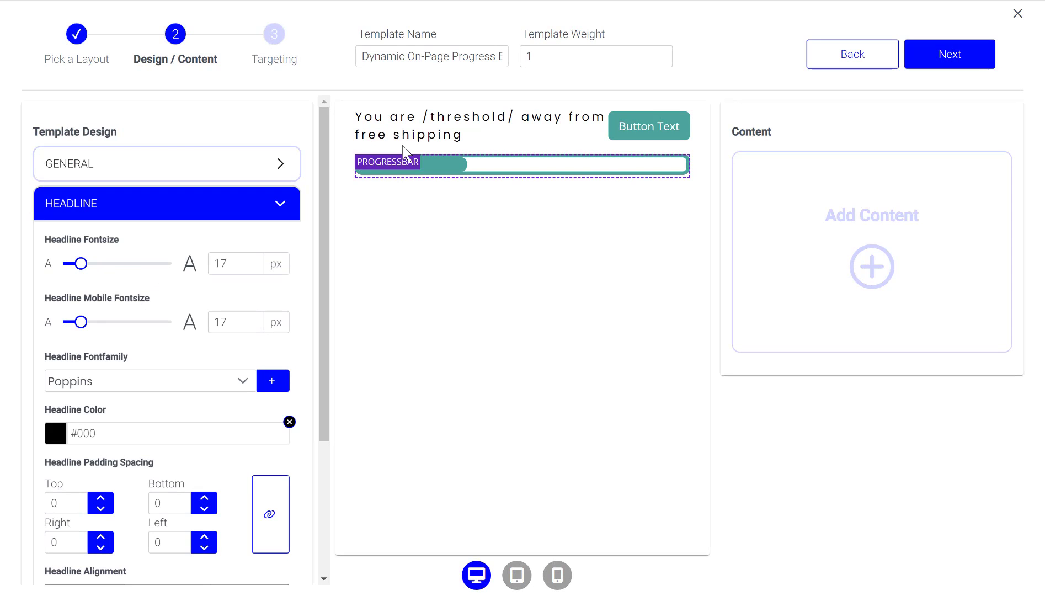
scroll(144, 346, "down", 1)
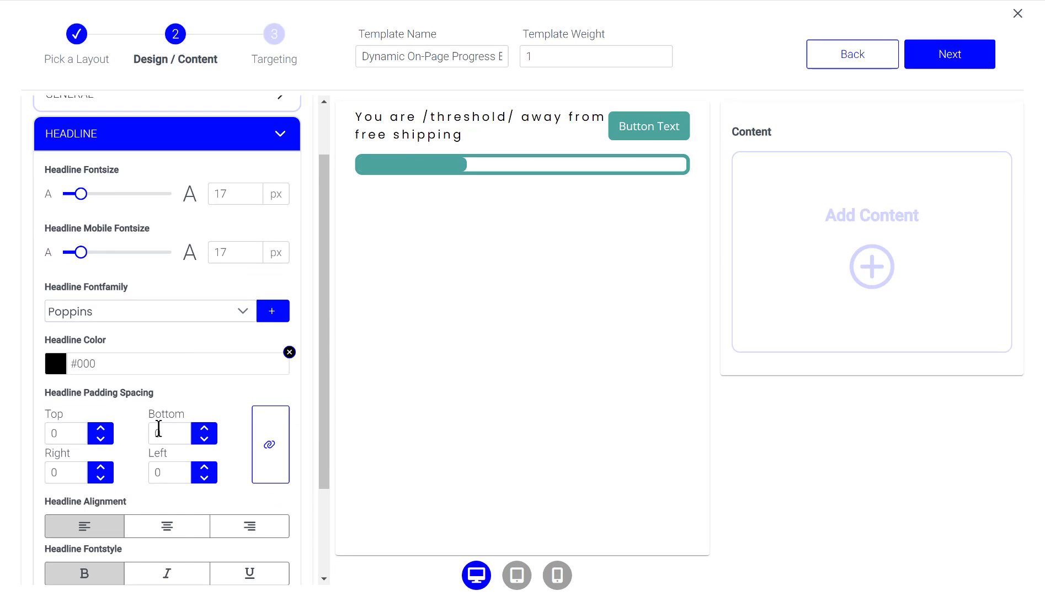
scroll(149, 420, "down", 2)
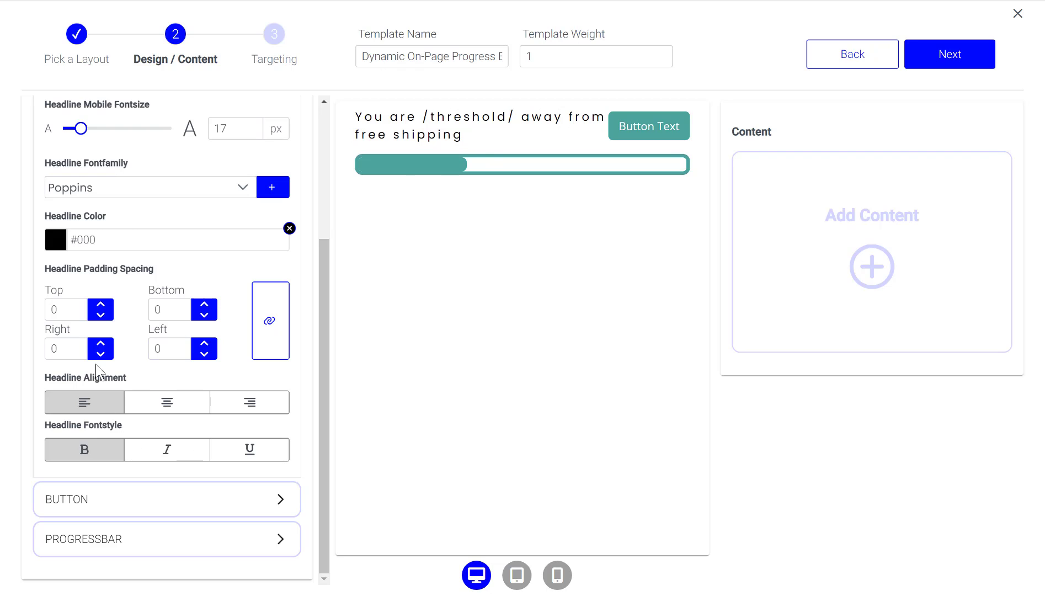
- Open the template's button design settings and examine the font, spacing, alignment, color, font size and border radius options
left_click(126, 499)
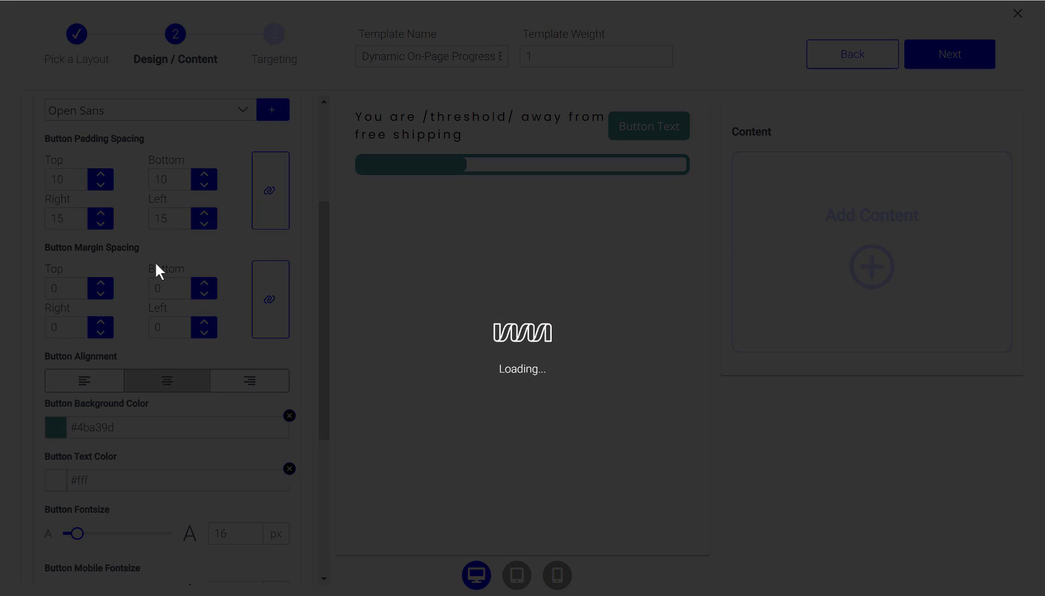
scroll(136, 421, "up", 1)
scroll(136, 421, "down", 3)
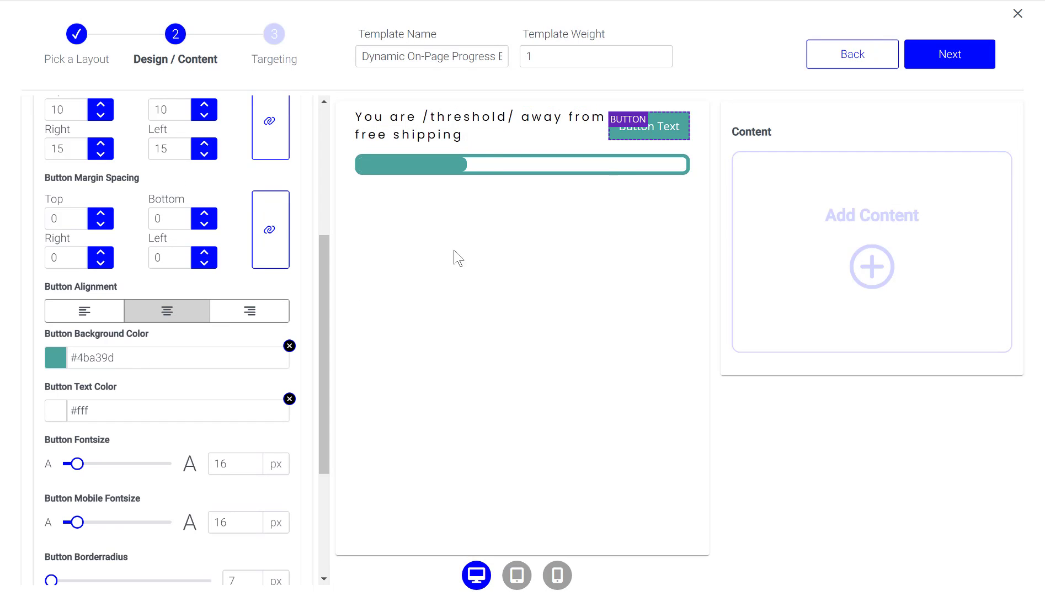
scroll(170, 378, "down", 3)
scroll(130, 419, "up", 5)
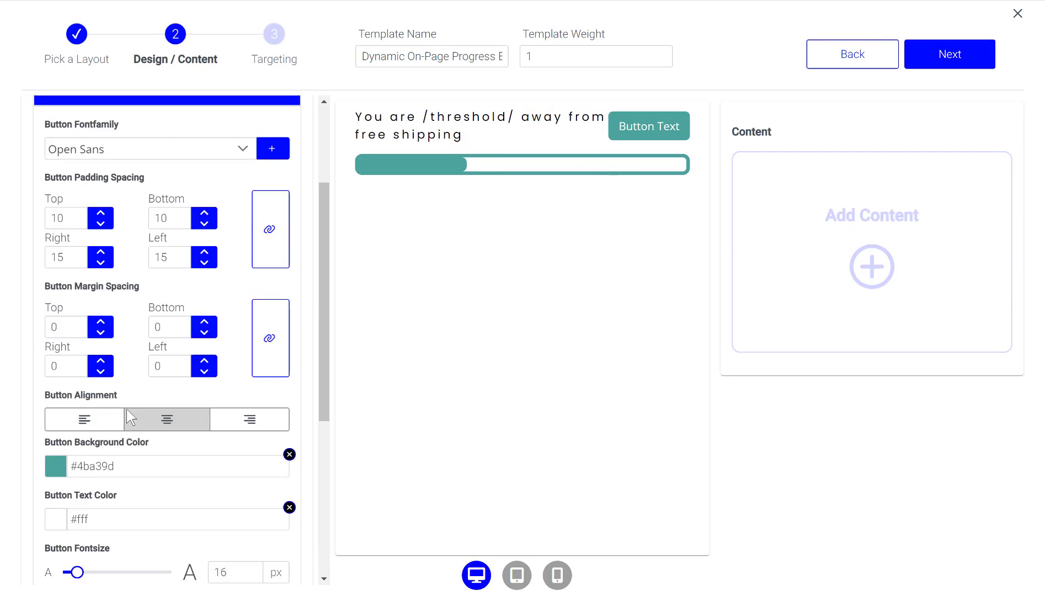
left_click(167, 122)
- Open the progress bar design settings, set the progress bar height to 20 px and collapse the section
left_click(94, 295)
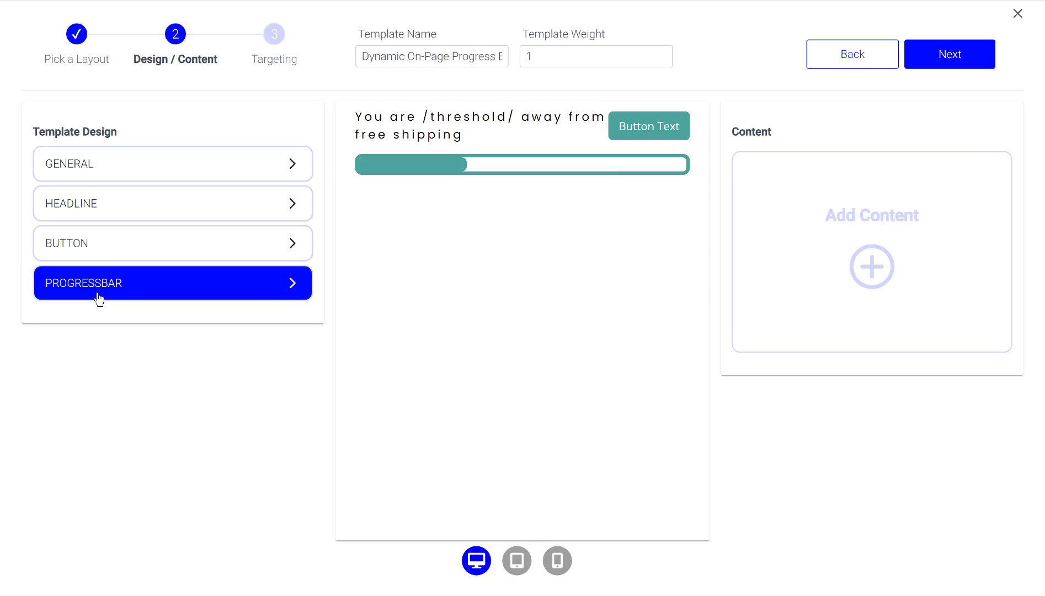
scroll(119, 359, "down", 3)
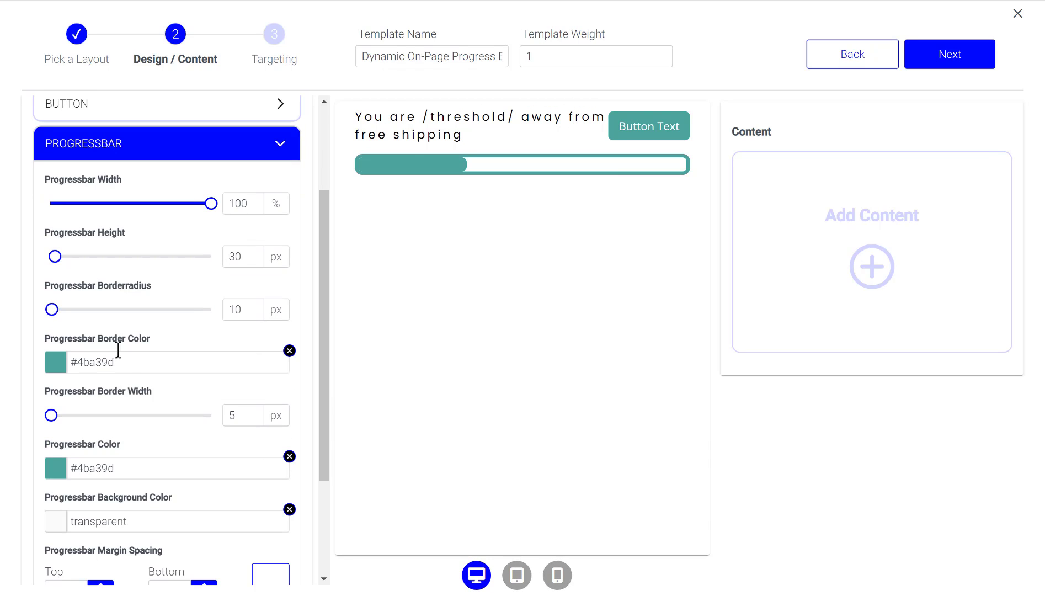
scroll(109, 392, "down", 2)
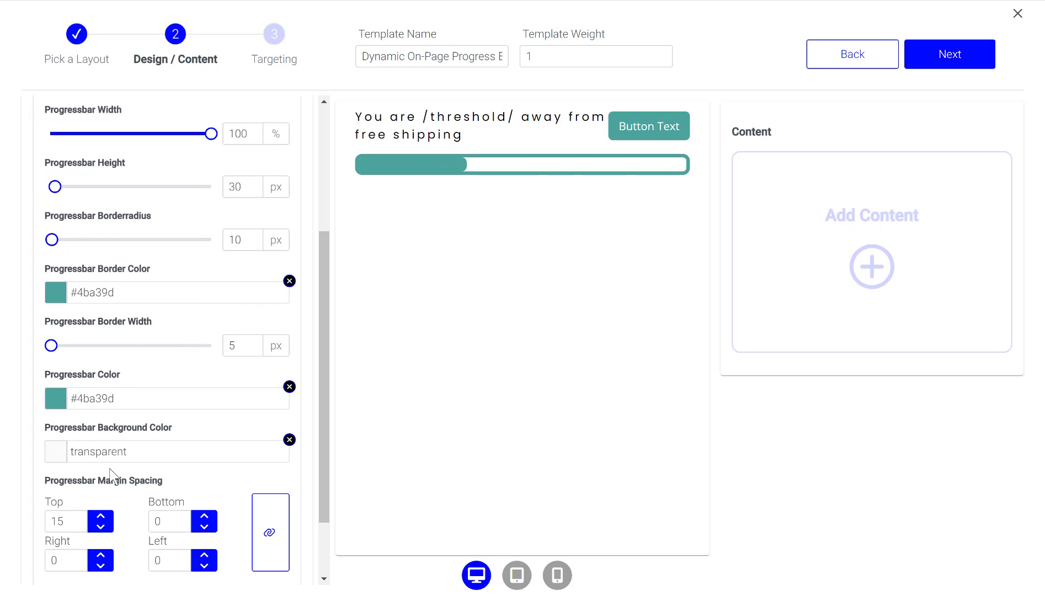
scroll(138, 516, "down", 2)
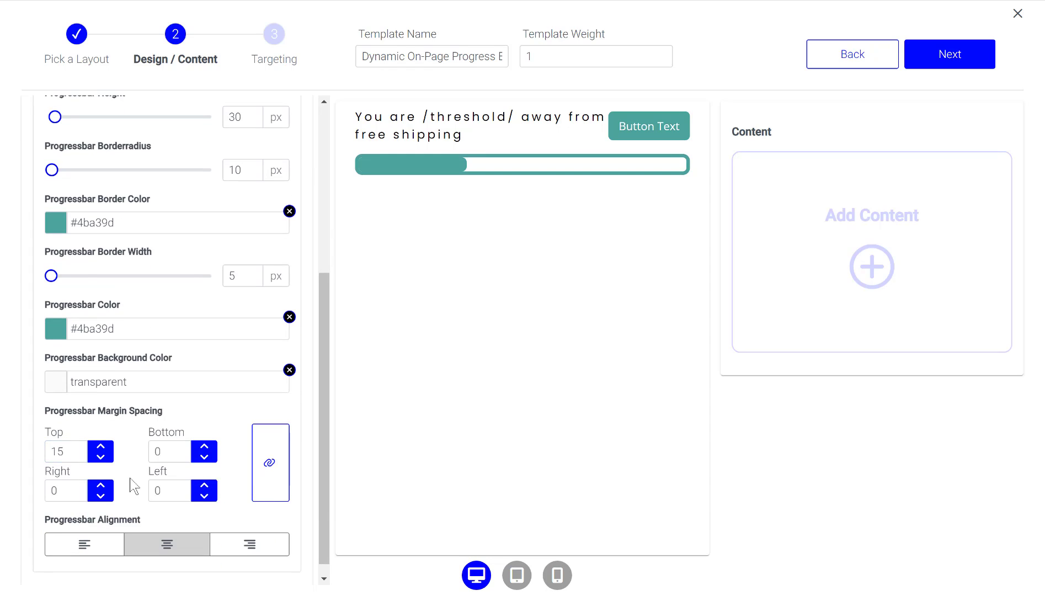
scroll(114, 338, "up", 4)
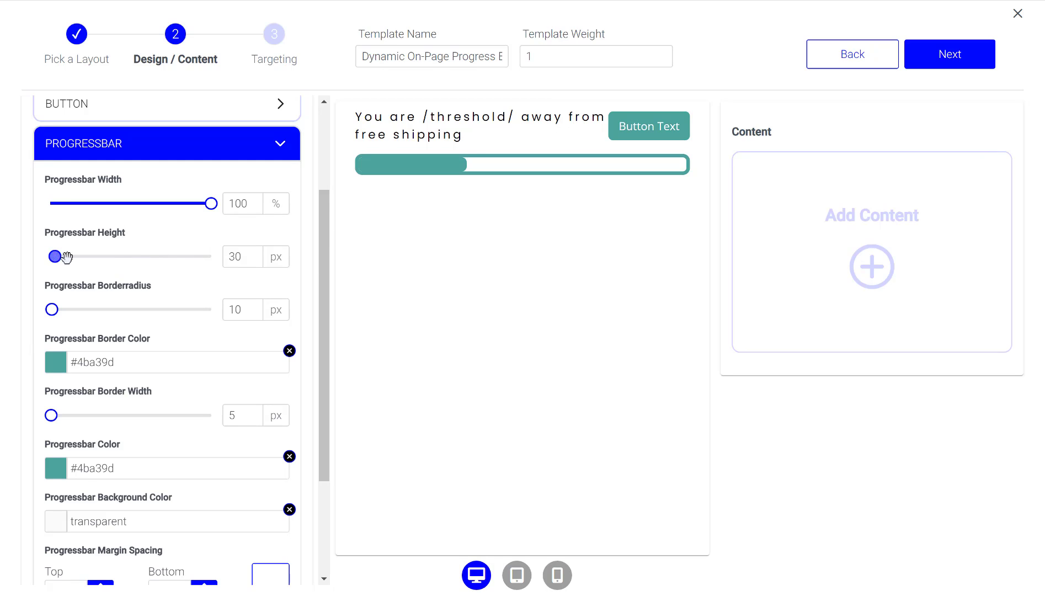
left_click(238, 258)
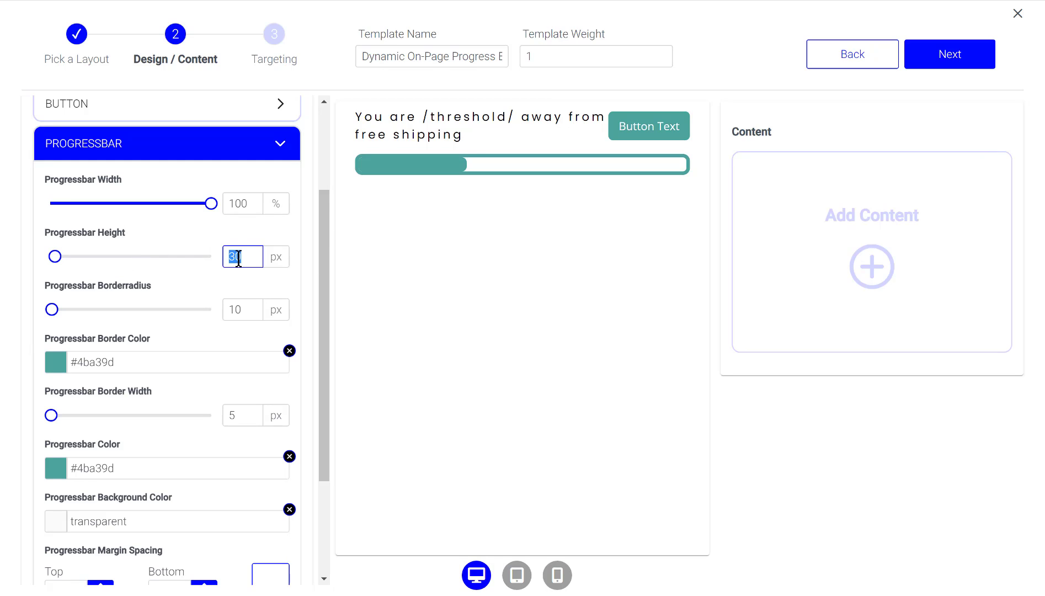
type("20")
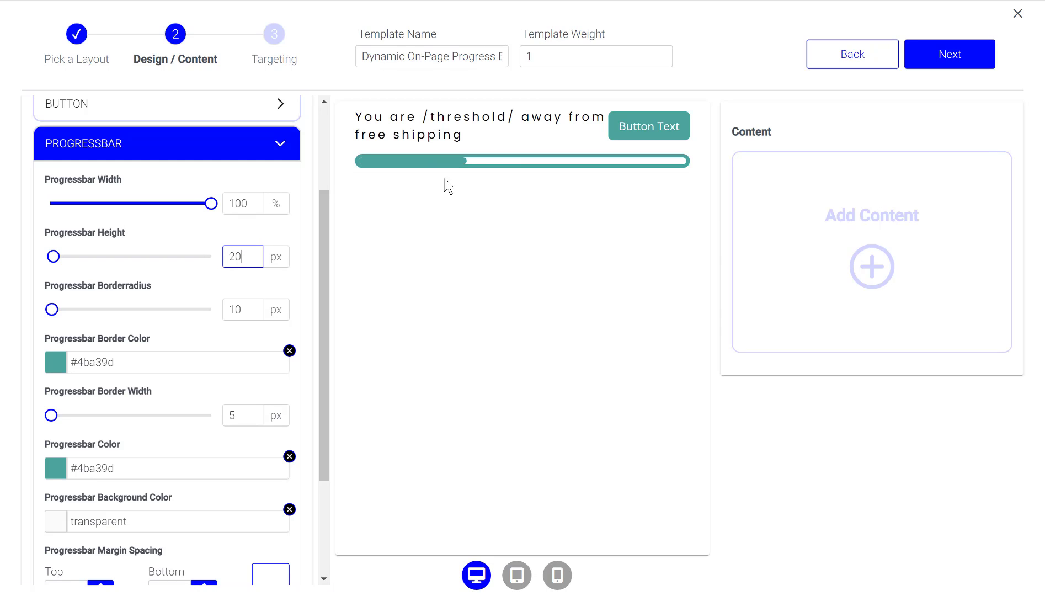
left_click(168, 154)
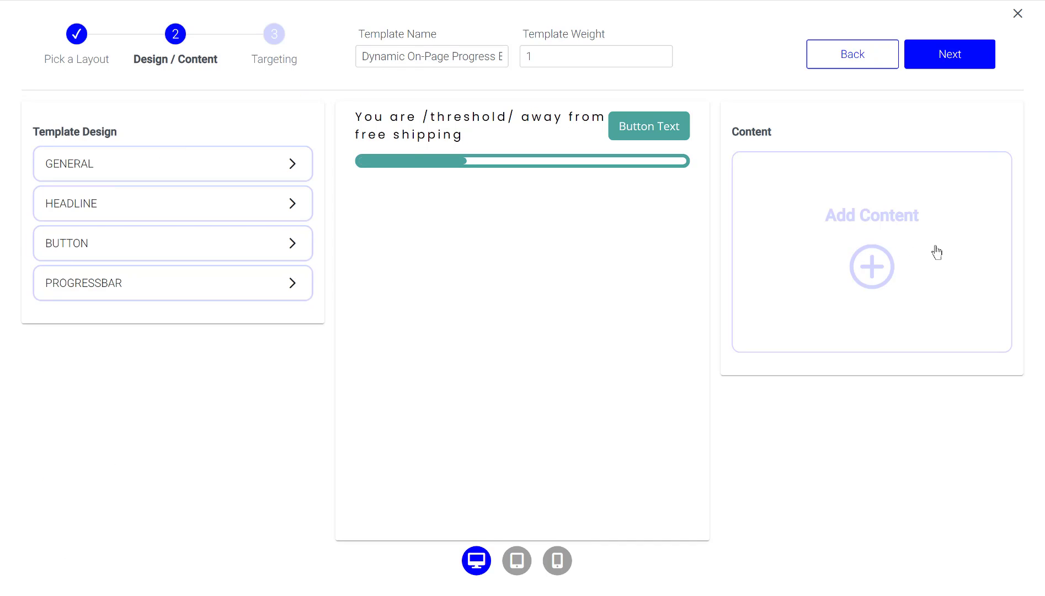
- Add a content block to the template and go to its free-shipping threshold field
left_click(868, 257)
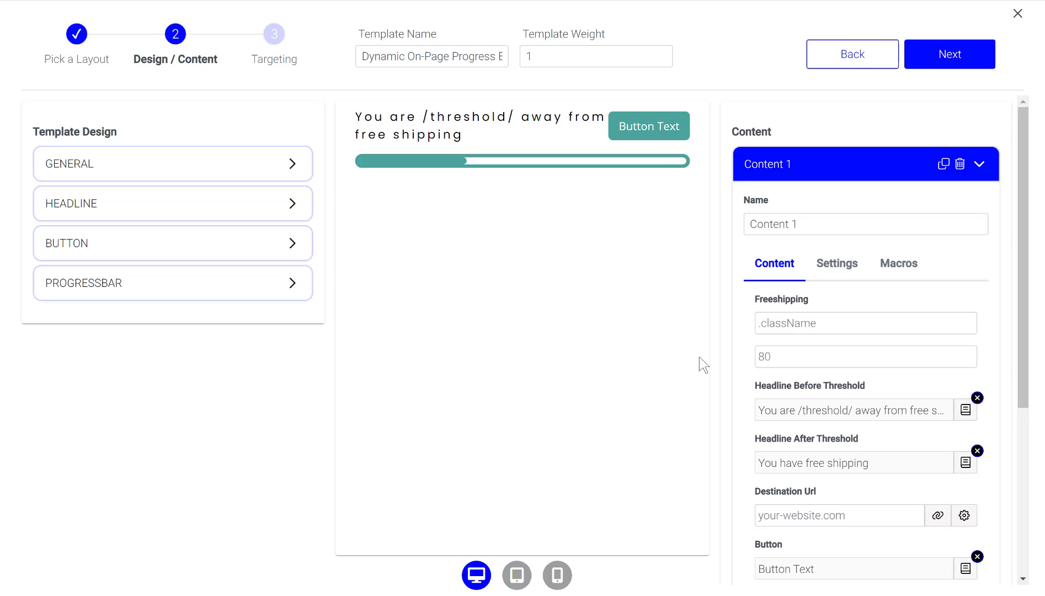
scroll(742, 326, "down", 1)
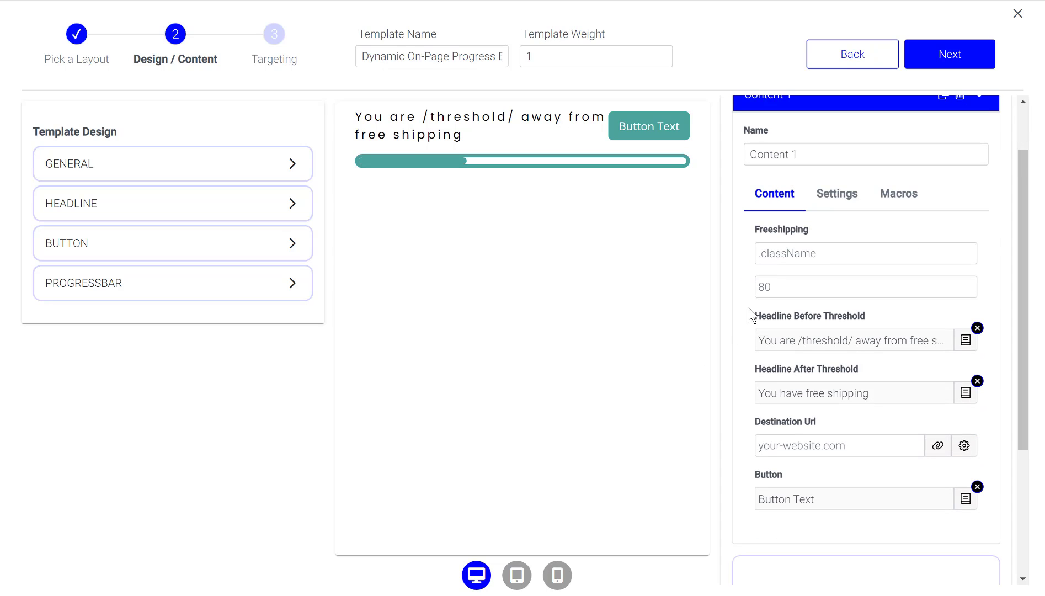
left_click(786, 284)
- Open the Headline Before Threshold text for editing and highlight its /threshold/ placeholder
left_click(869, 348)
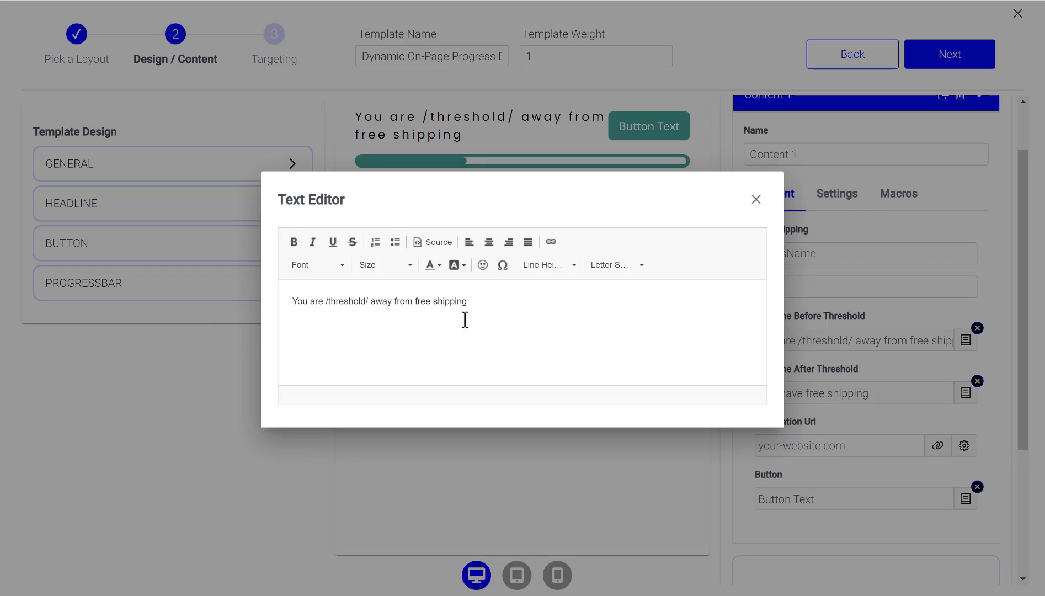
left_click_drag(367, 301, 327, 302)
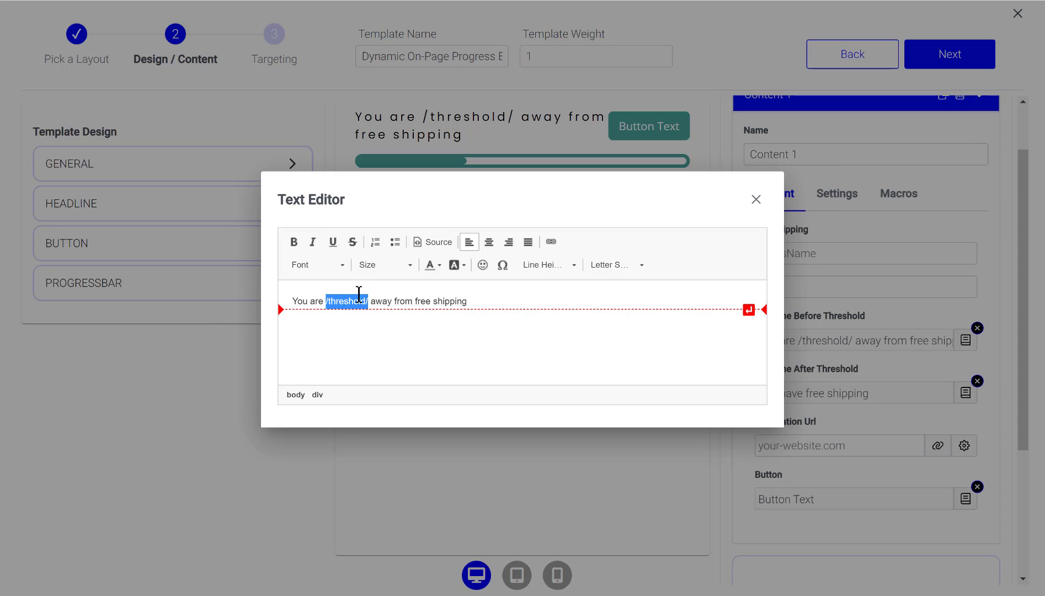
left_click(369, 339)
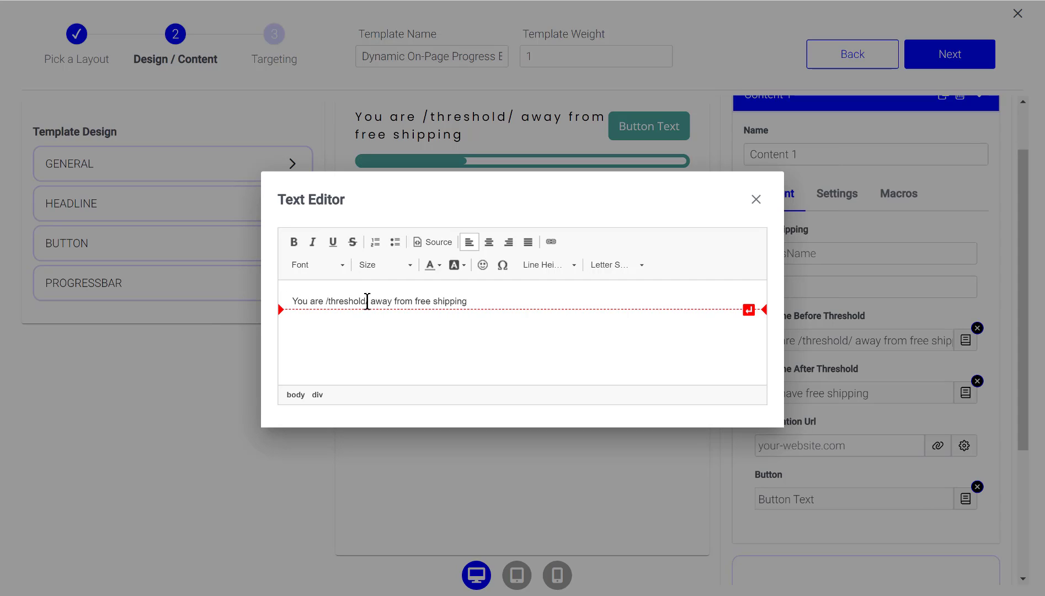
left_click_drag(368, 302, 326, 300)
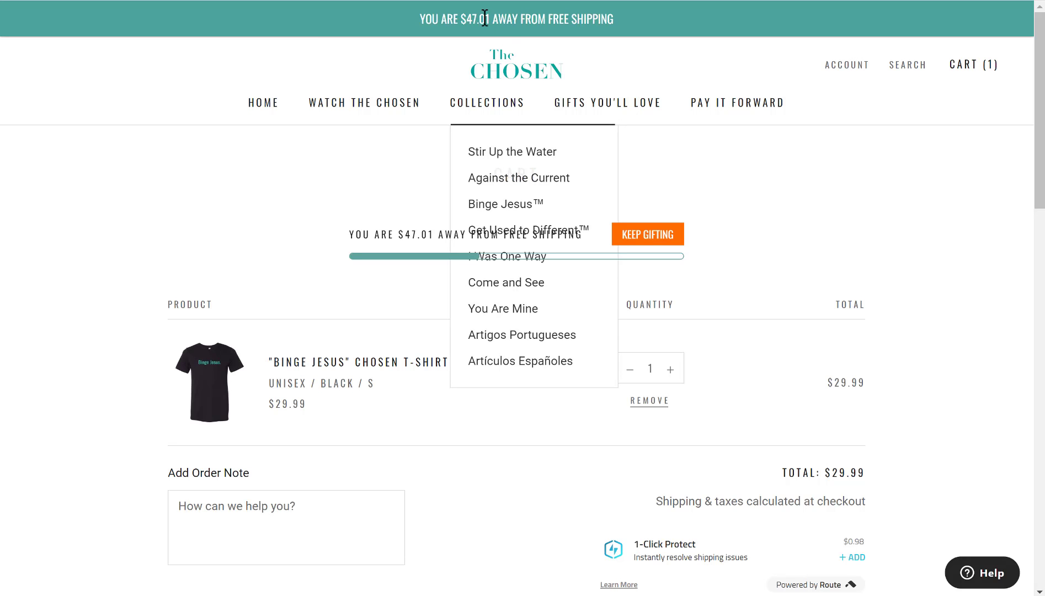
- Compare the placeholder with the amounts in the store cart page's banner and progress bar headline, and close the text editor without changes
left_click_drag(489, 19, 468, 19)
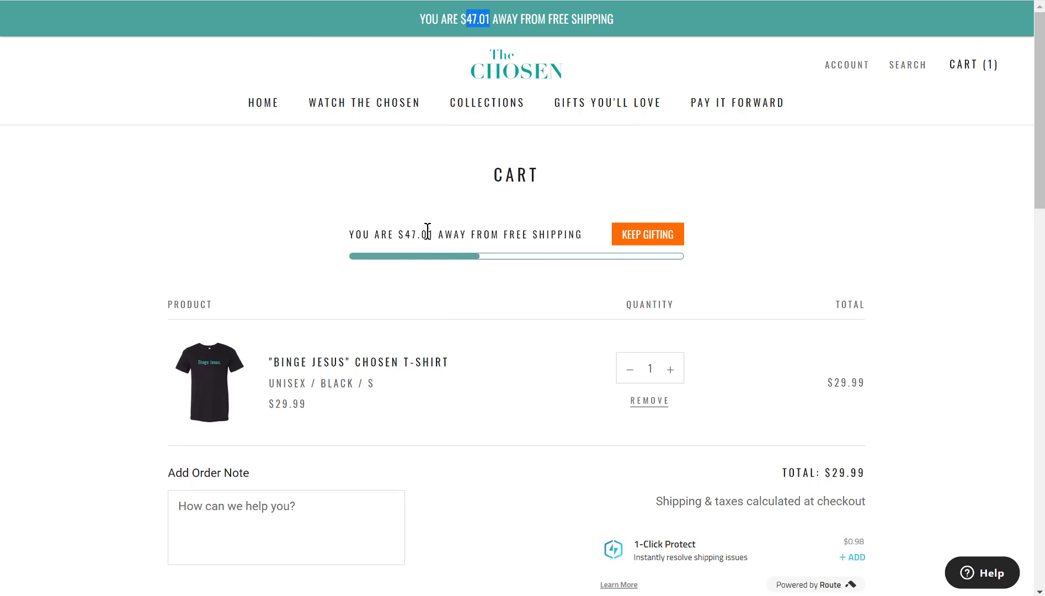
left_click_drag(430, 236, 405, 237)
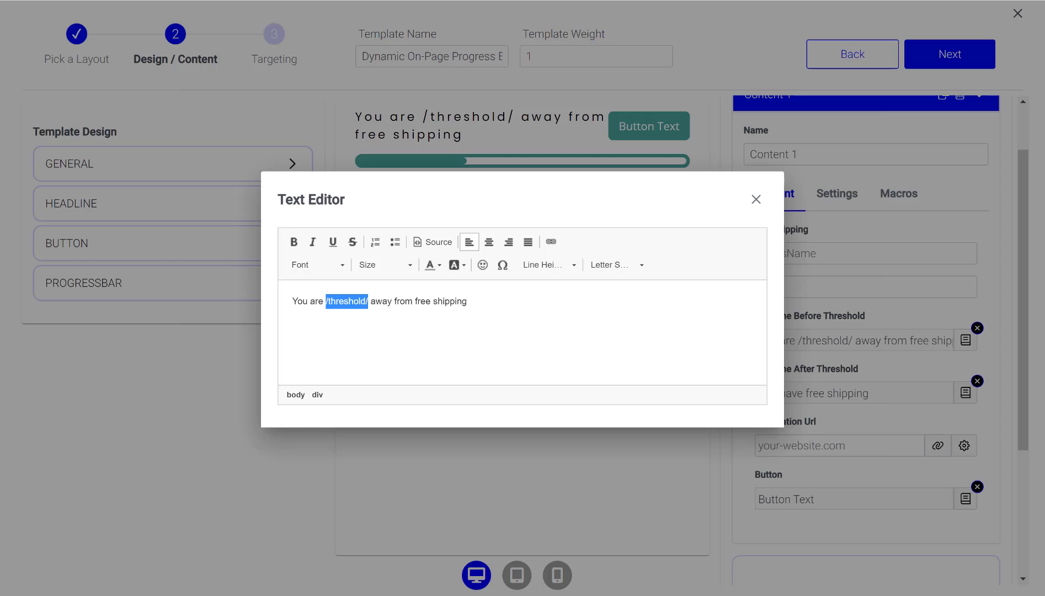
left_click(344, 301)
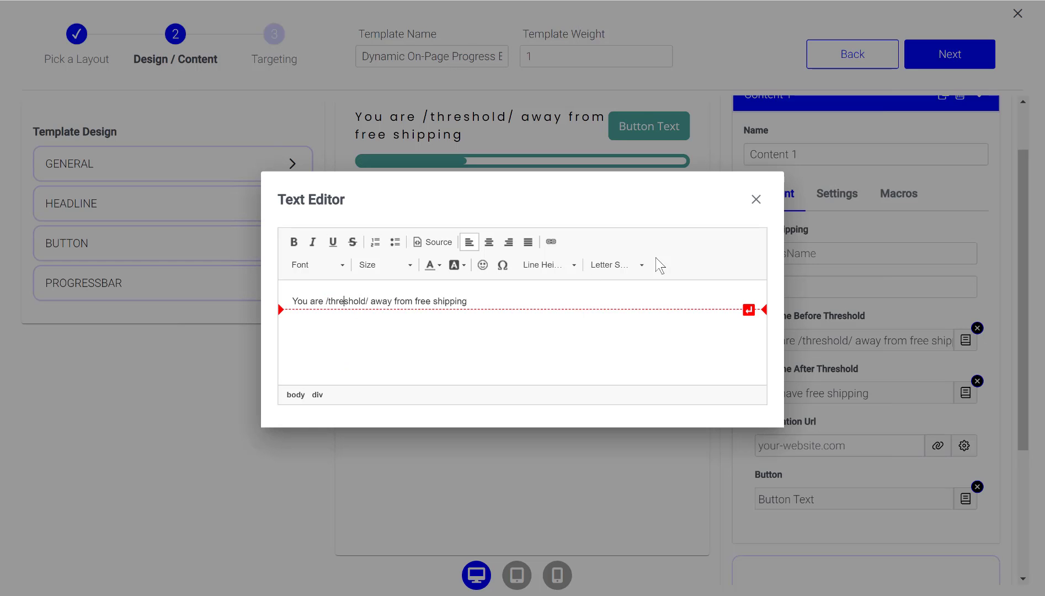
left_click(756, 199)
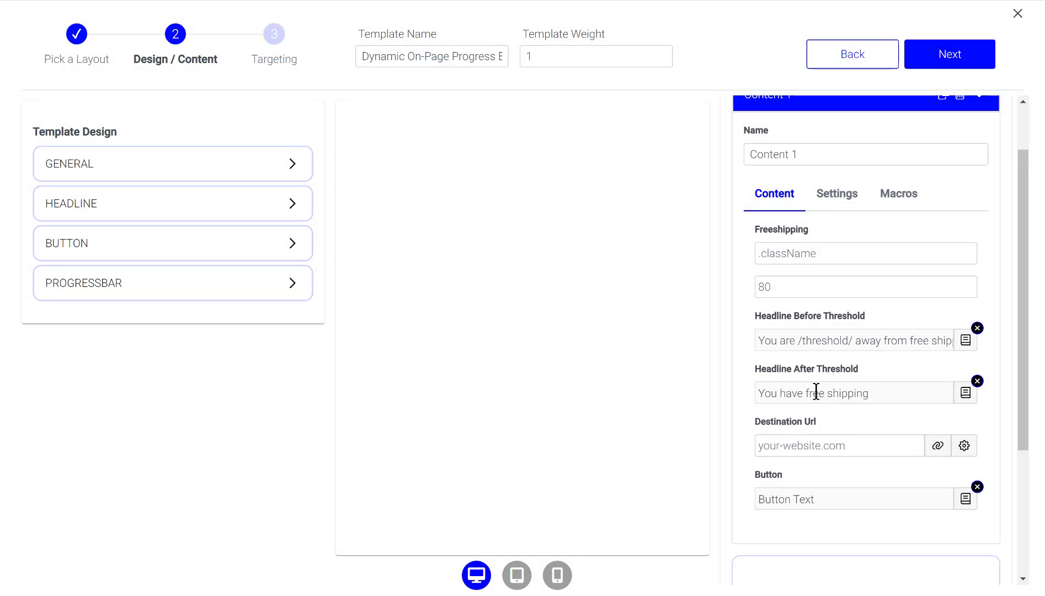
- Review the Headline After Threshold text, the free-shipping threshold and the destination URL field without changing them
left_click(816, 392)
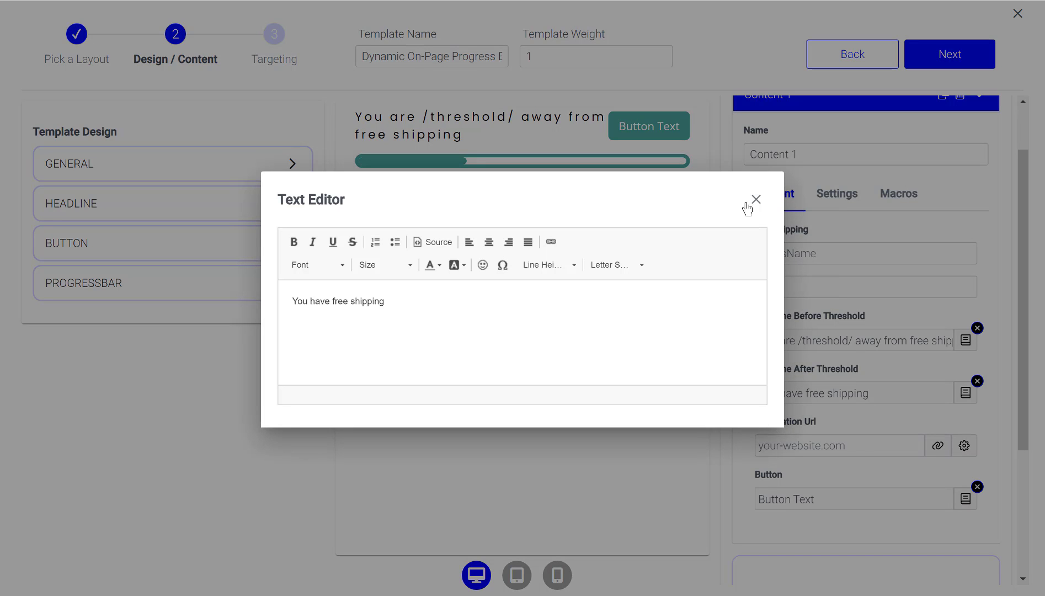
left_click(756, 200)
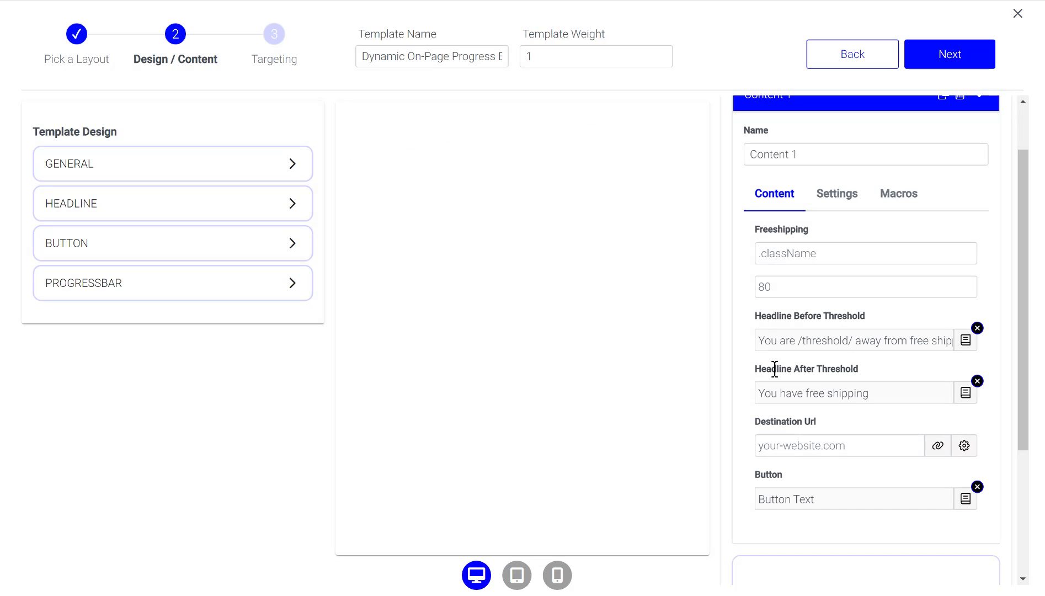
left_click(786, 288)
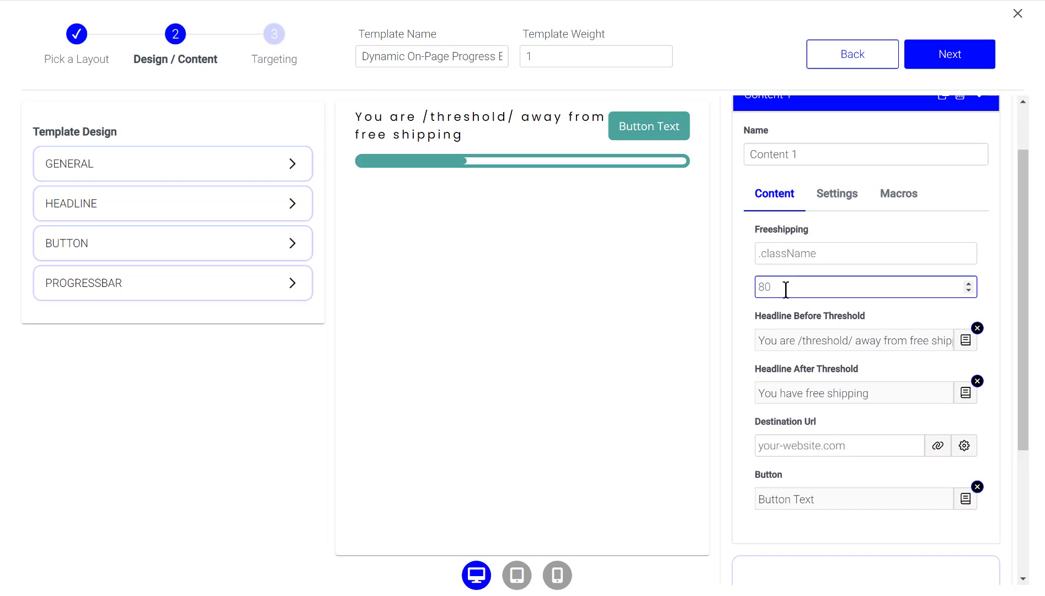
left_click(816, 370)
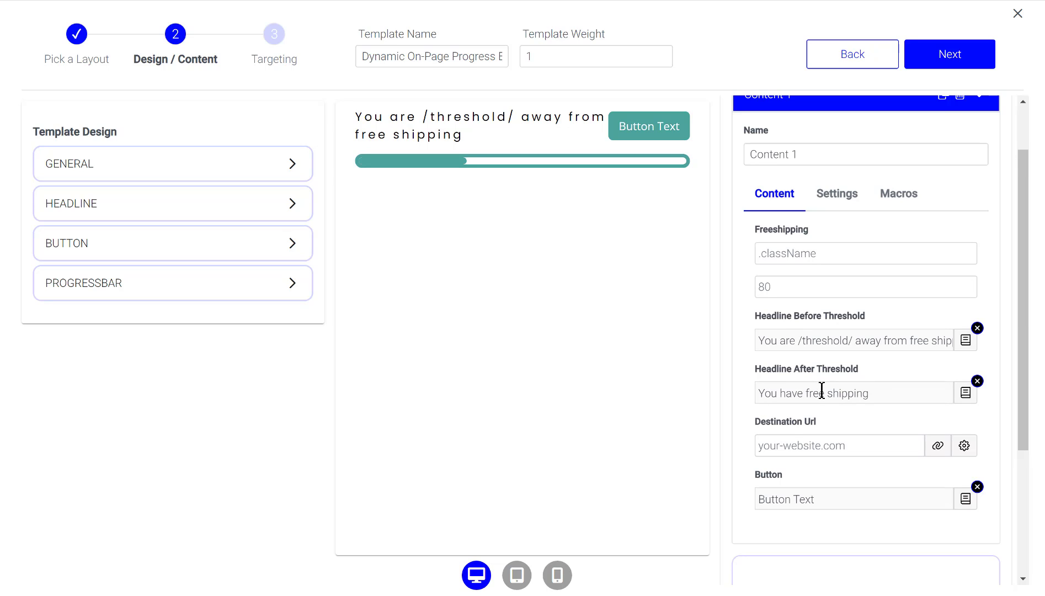
left_click(829, 447)
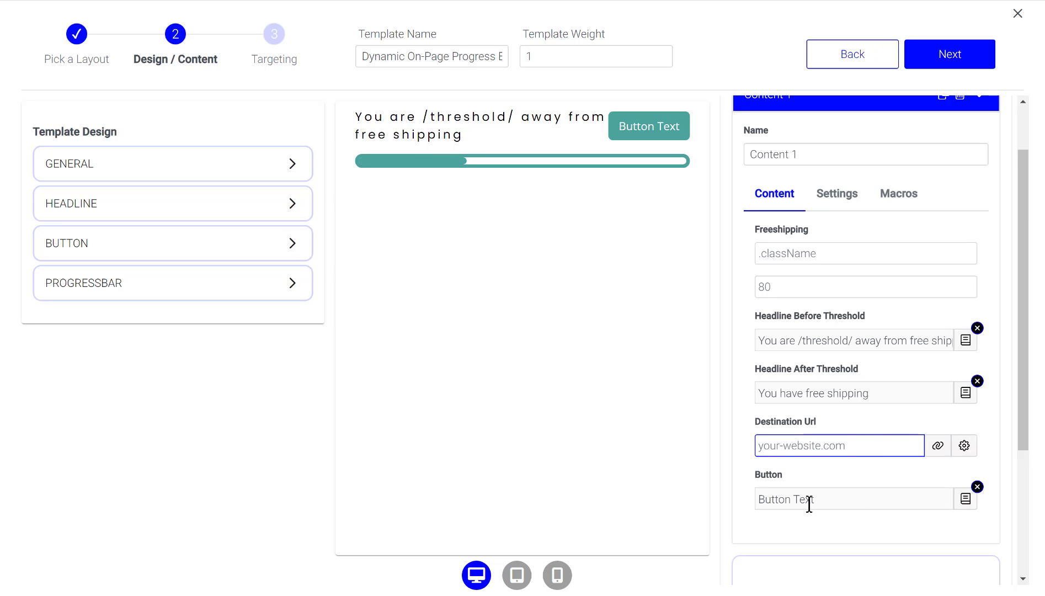
- Set the content block's free-shipping threshold amount to 100
scroll(809, 503, "up", 2)
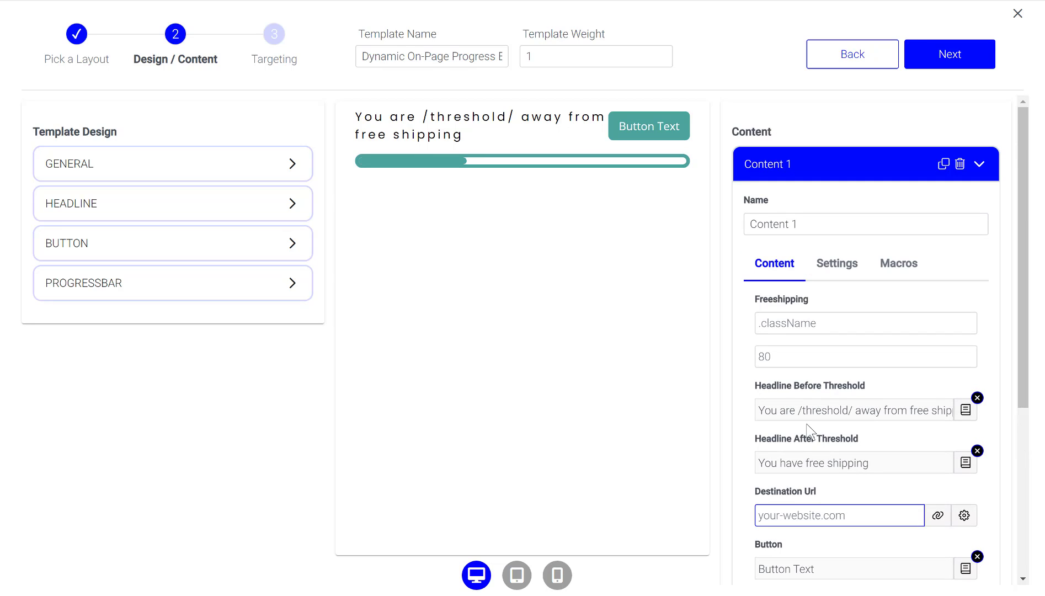
left_click(778, 357)
left_click(763, 357)
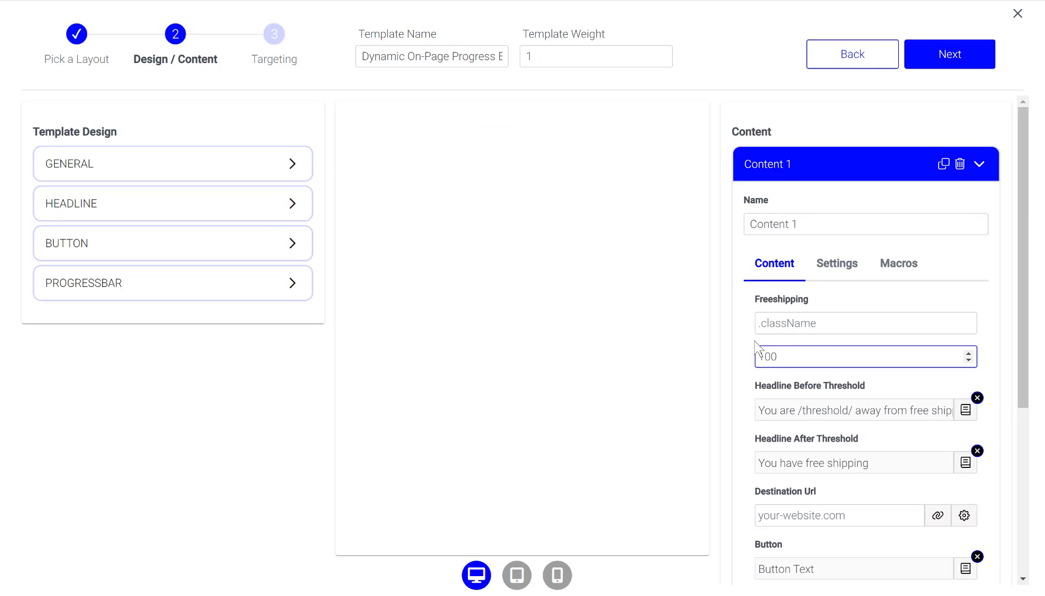
left_click(751, 359)
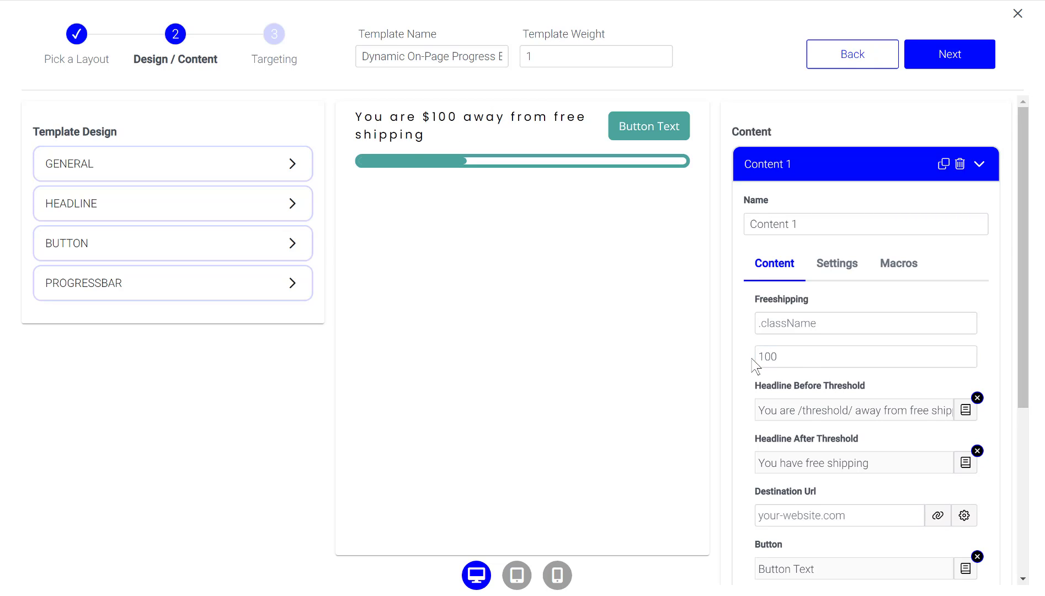
- Go to the Freeshipping class name field, switch to the store's cart page and proceed to checkout
left_click(783, 329)
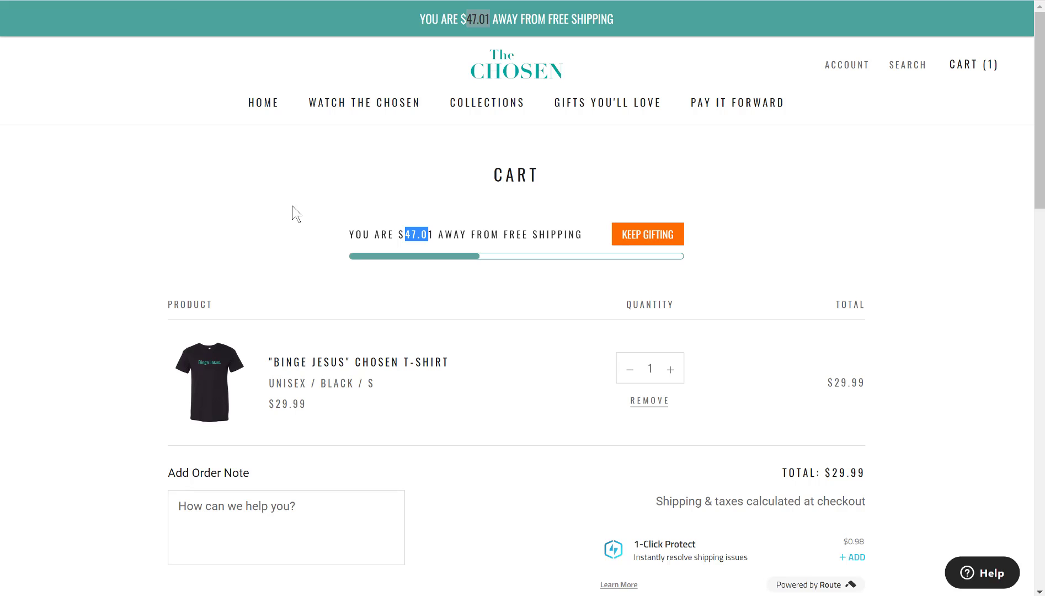
left_click(352, 244)
scroll(815, 466, "down", 4)
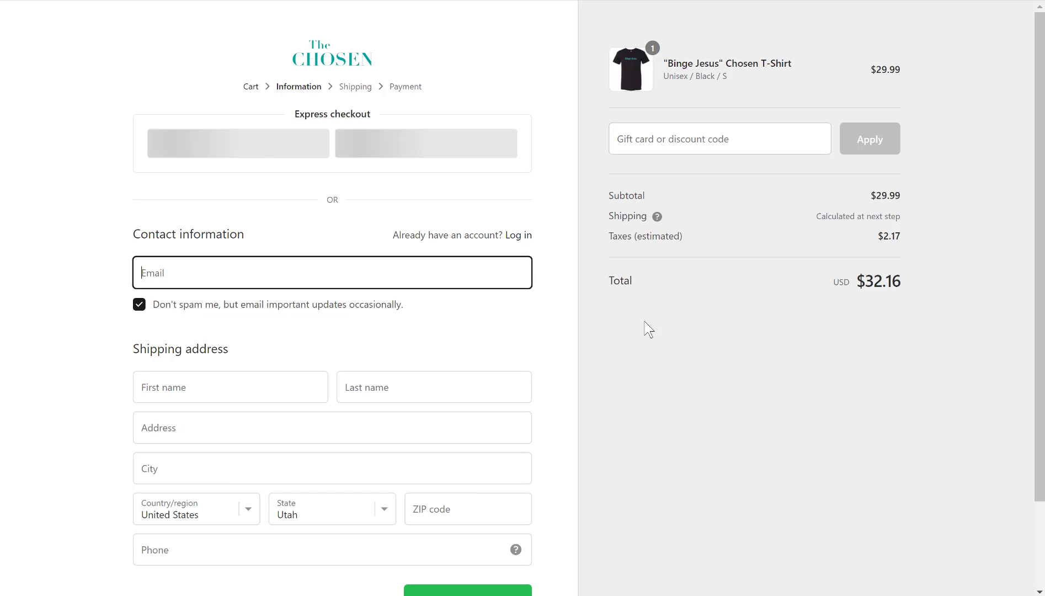
- Open the developer tools on the checkout page and inspect the order total's price element
right_click(810, 280)
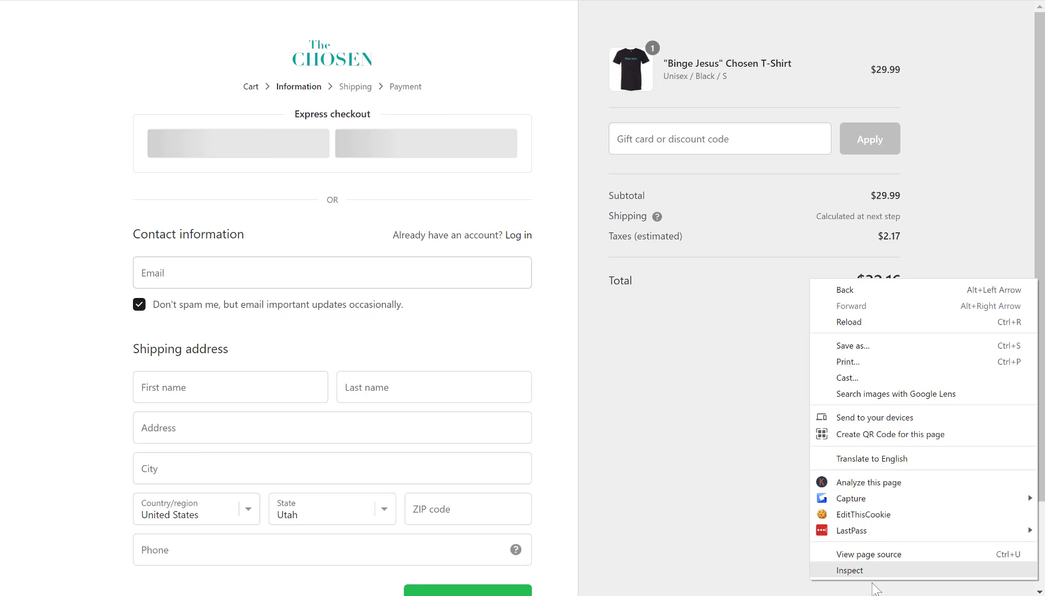
left_click(864, 572)
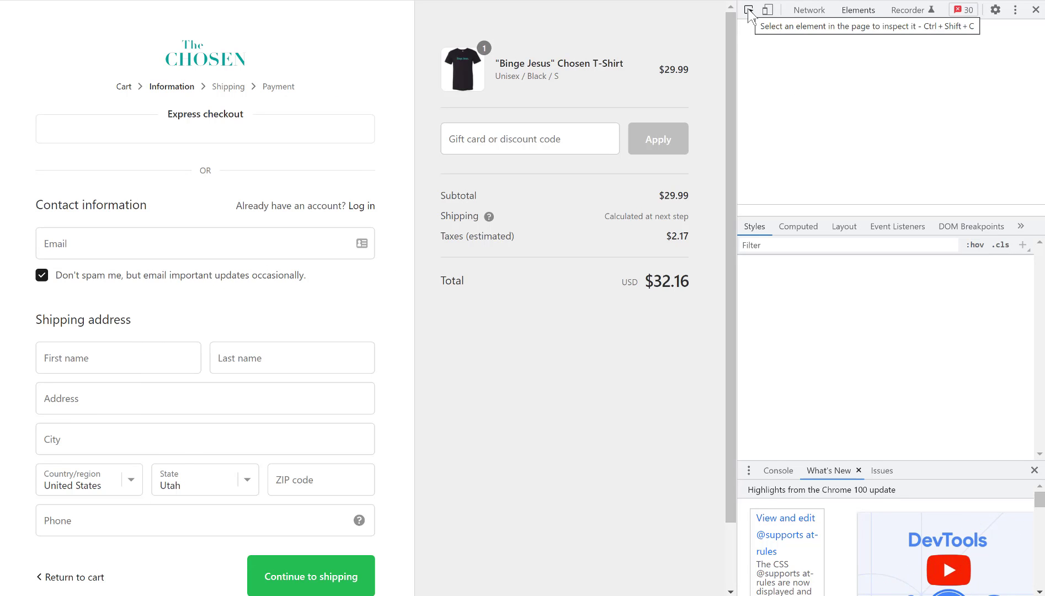
left_click(748, 10)
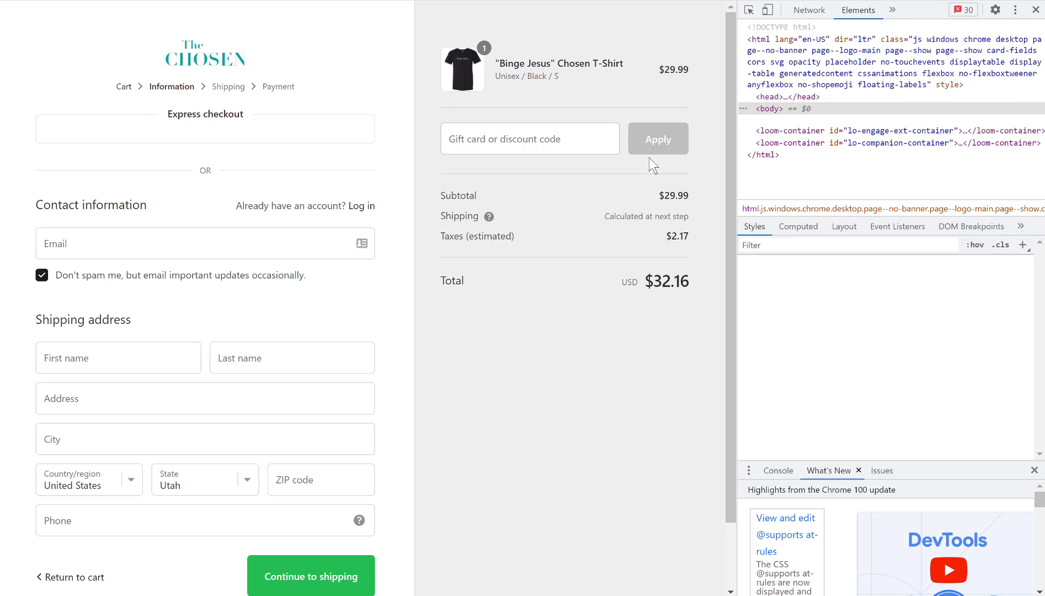
key("ctrl+shift+c")
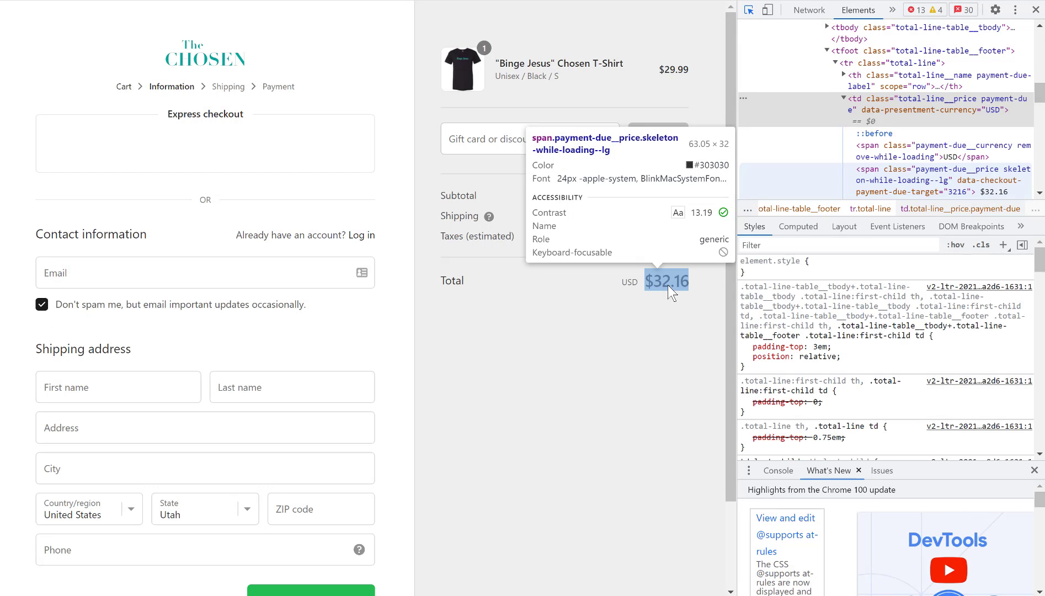
left_click(667, 285)
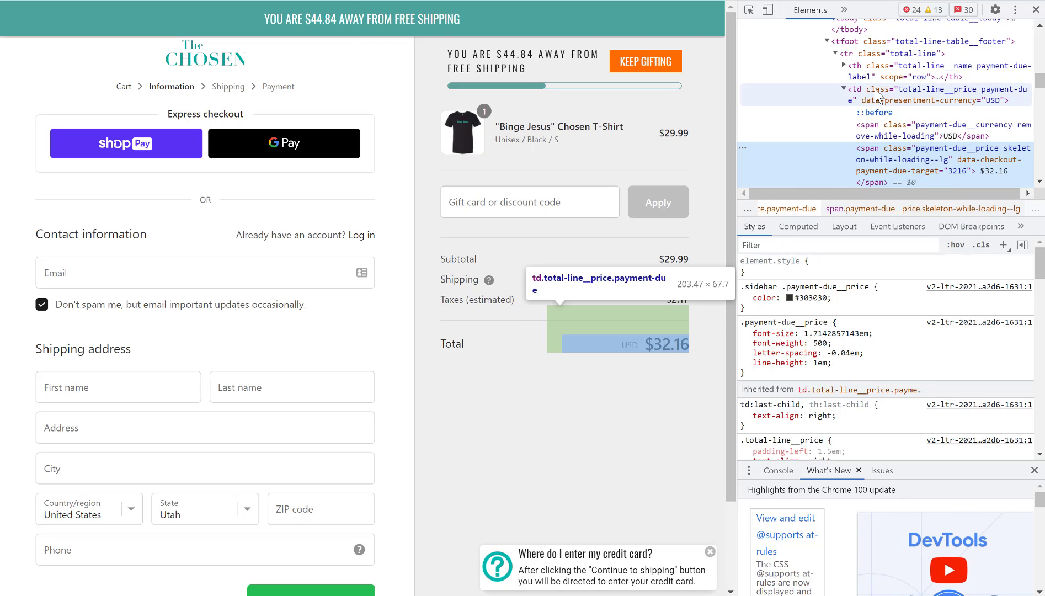
- Copy the class attribute total-line__price payment-due from the table cell that contains the order total
left_click(927, 97)
double_click(932, 94)
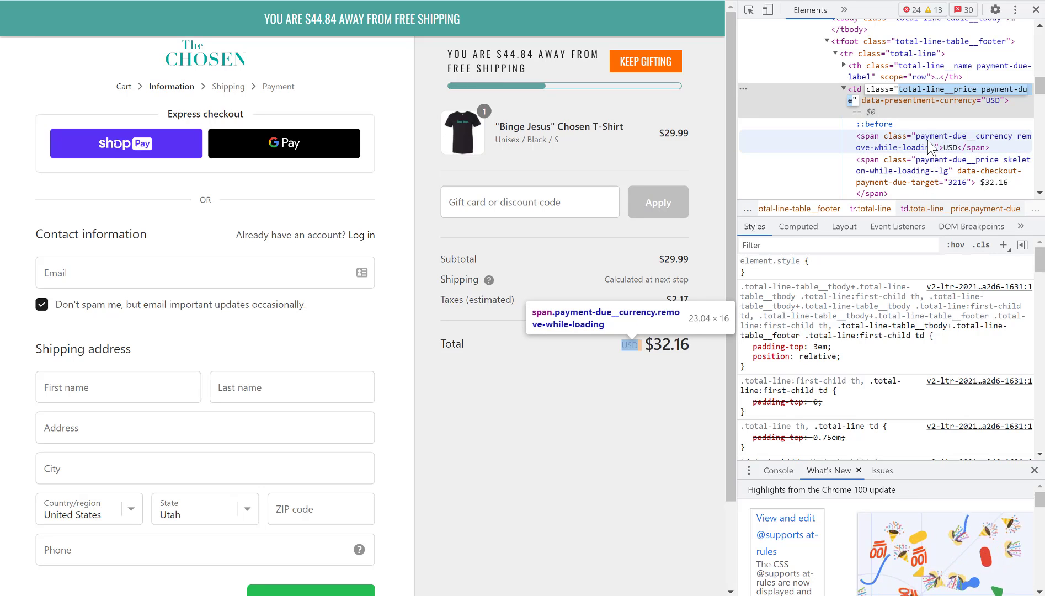
left_click(848, 95)
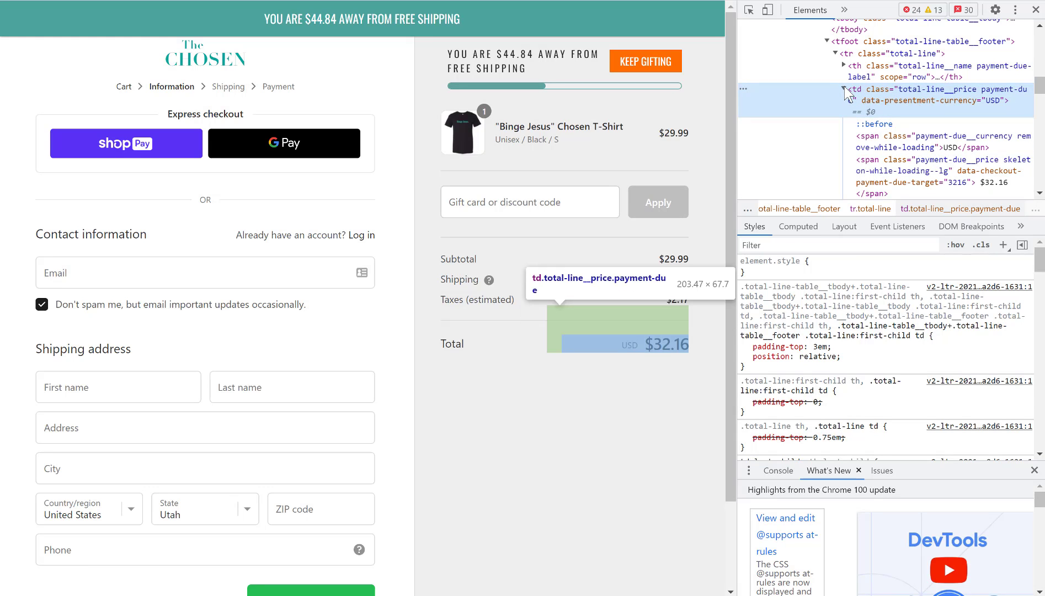
left_click(843, 90)
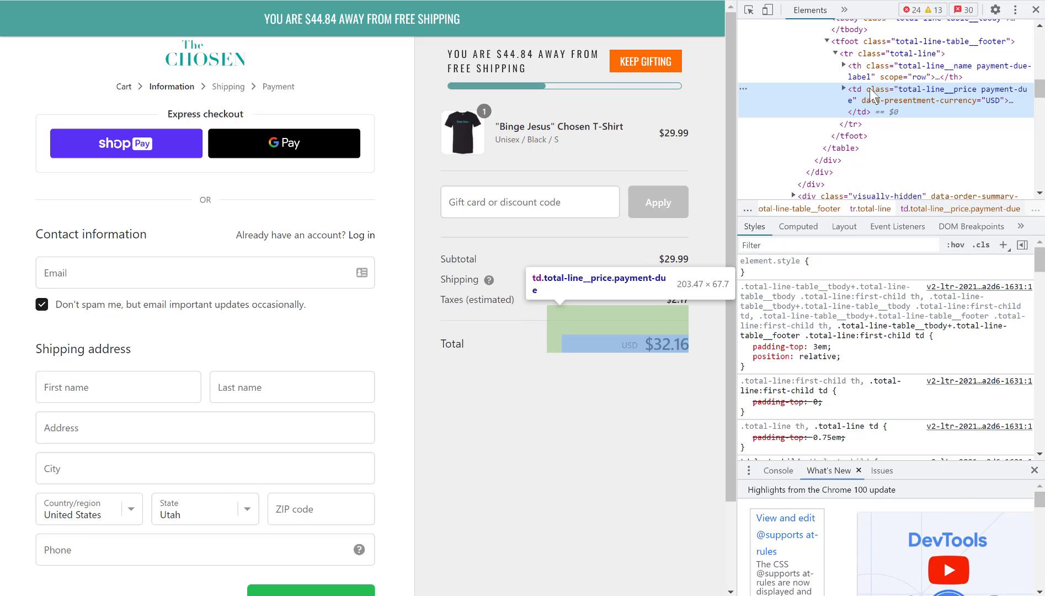
left_click(845, 89)
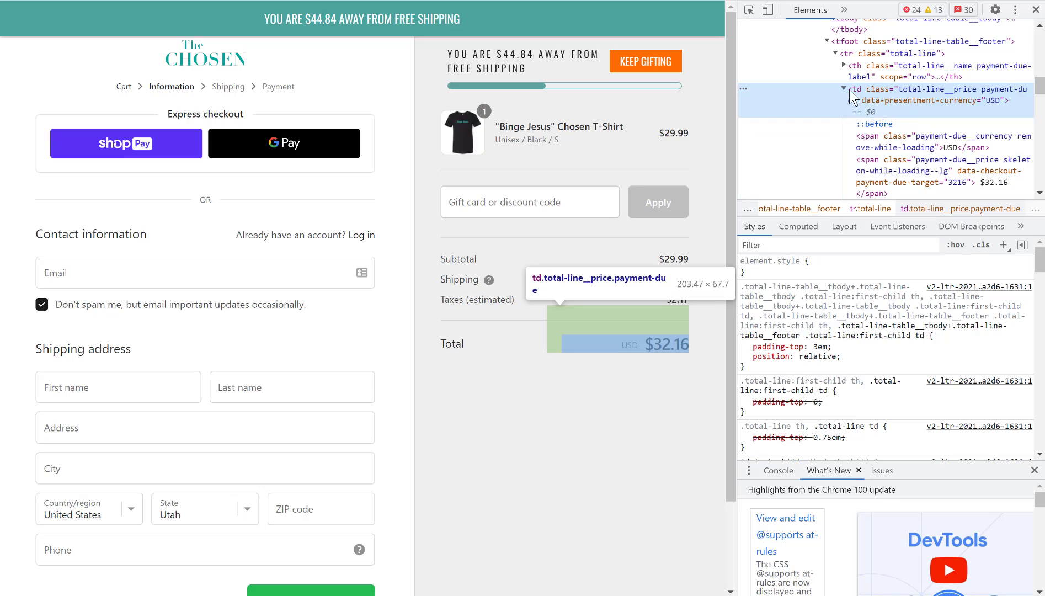
double_click(931, 91)
key("ctrl+c")
left_click(931, 90)
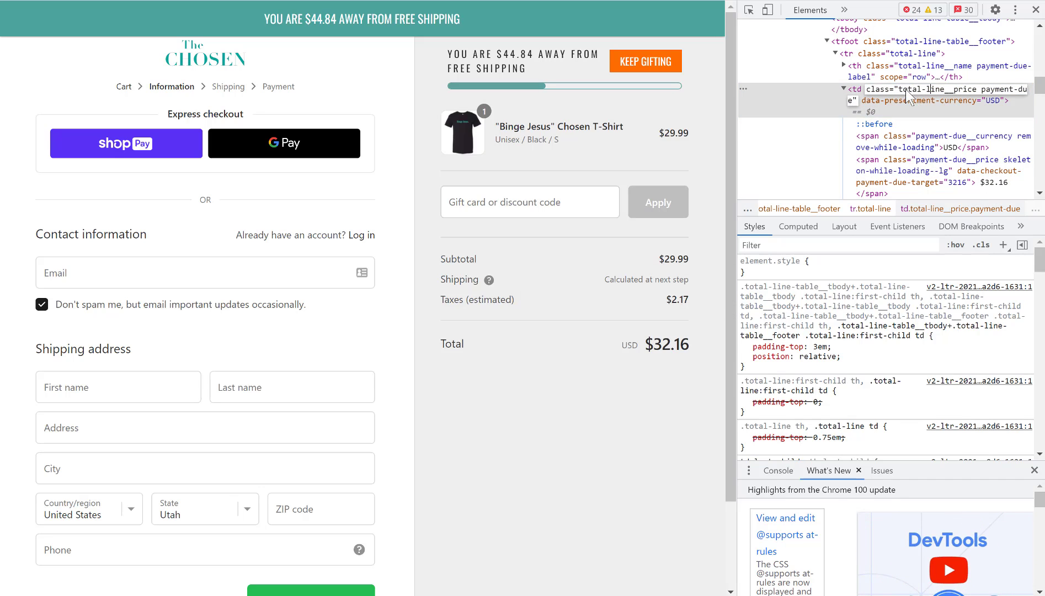
left_click_drag(898, 90, 1000, 90)
double_click(1000, 90)
triple_click(1000, 93)
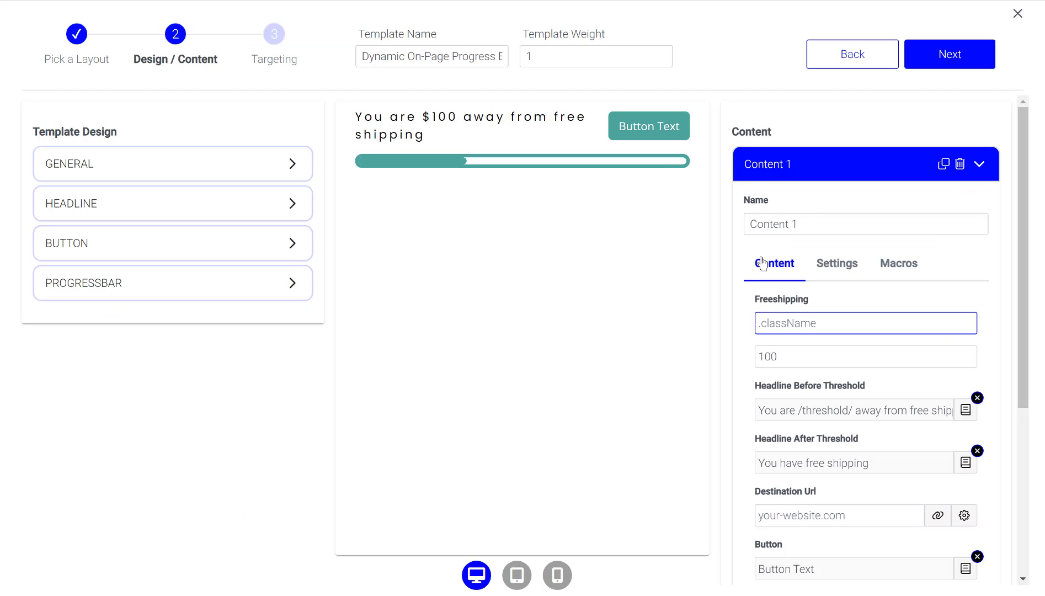
- Switch to the Ampry template and set the Freeshipping class name to .total-line__price payment-due
key("ctrl+v")
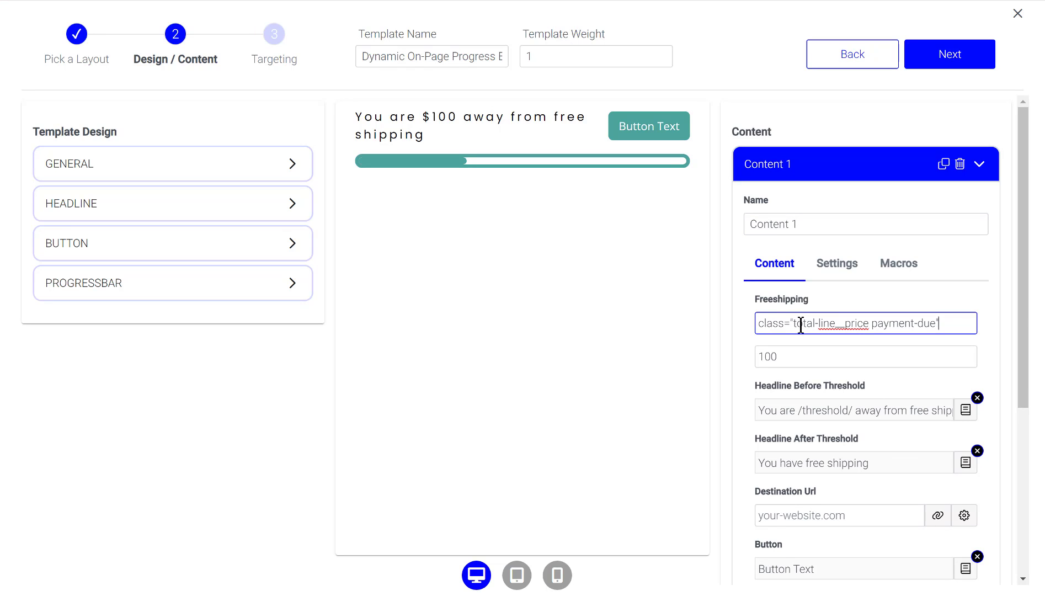
left_click_drag(794, 323, 752, 330)
type(".")
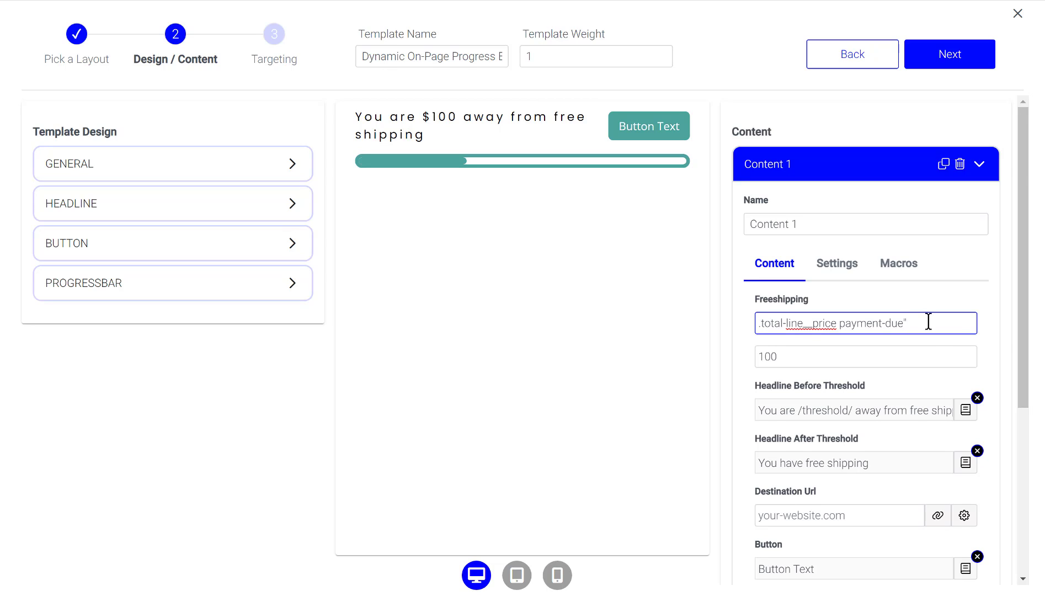
key("BackSpace")
key("ctrl+a")
key("ctrl+x")
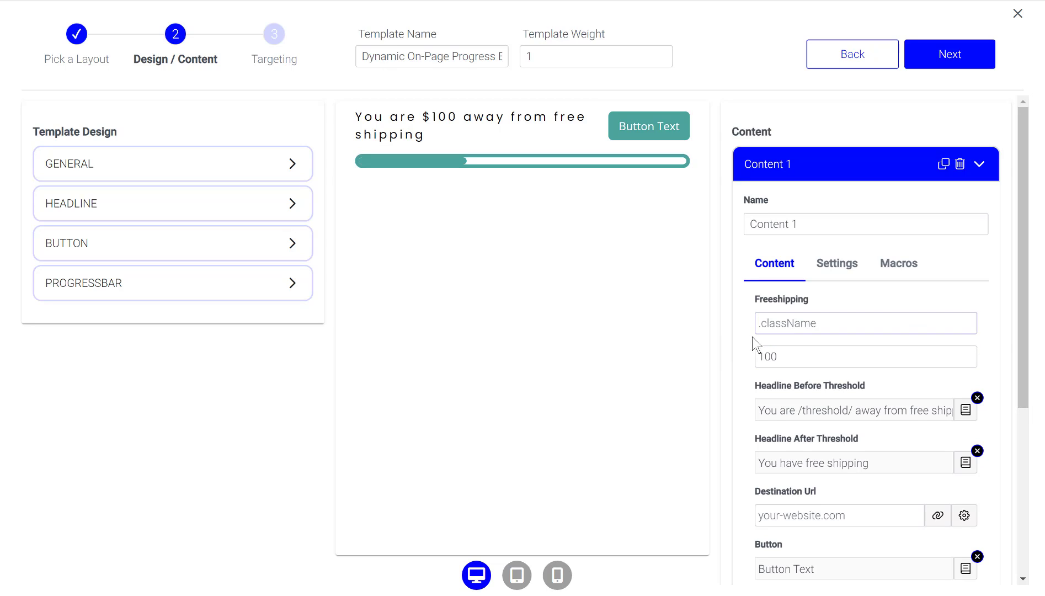
left_click(793, 326)
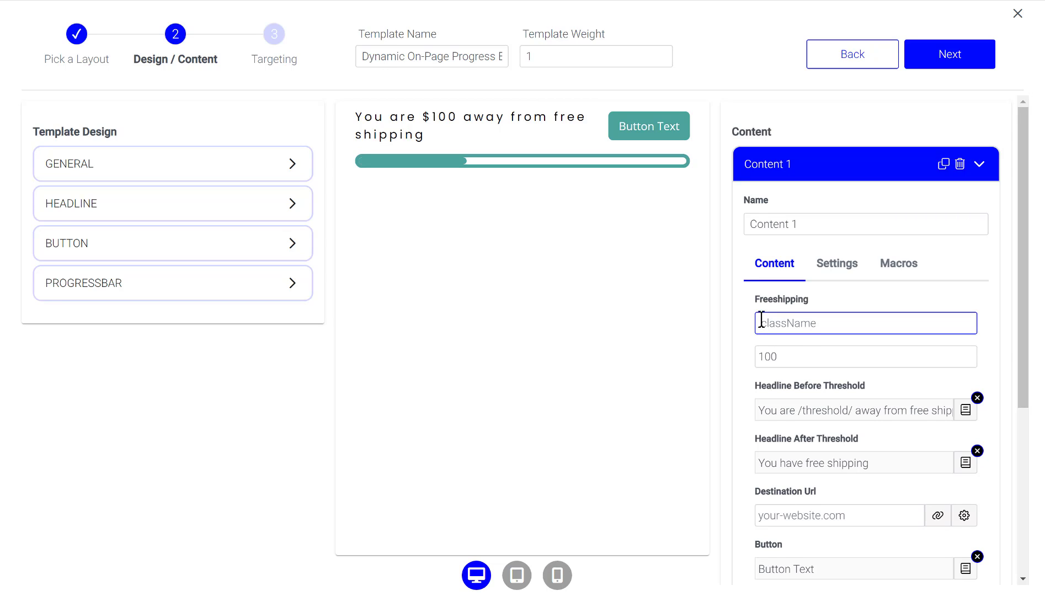
key("ctrl+v")
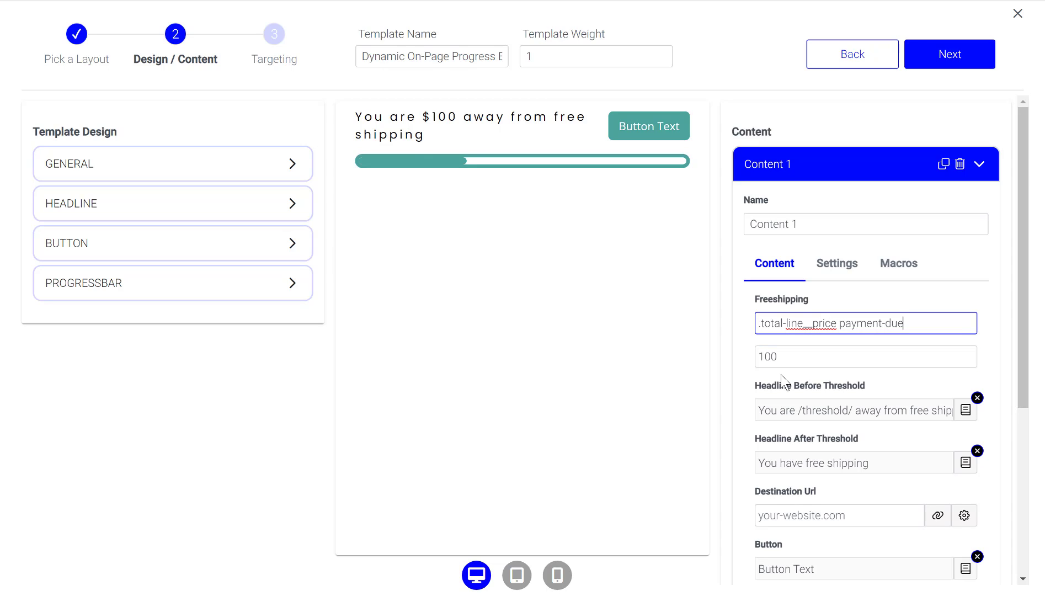
- Proceed to the Targeting stage and review the Device condition's options, leaving Mobile & Desktop selected
scroll(783, 383, "down", 3)
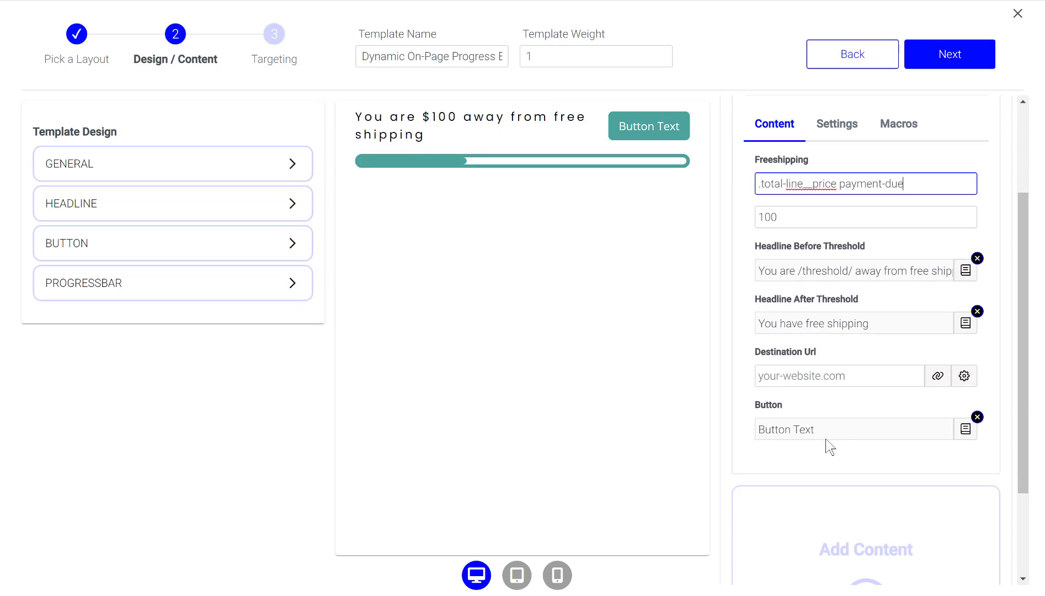
scroll(849, 458, "up", 3)
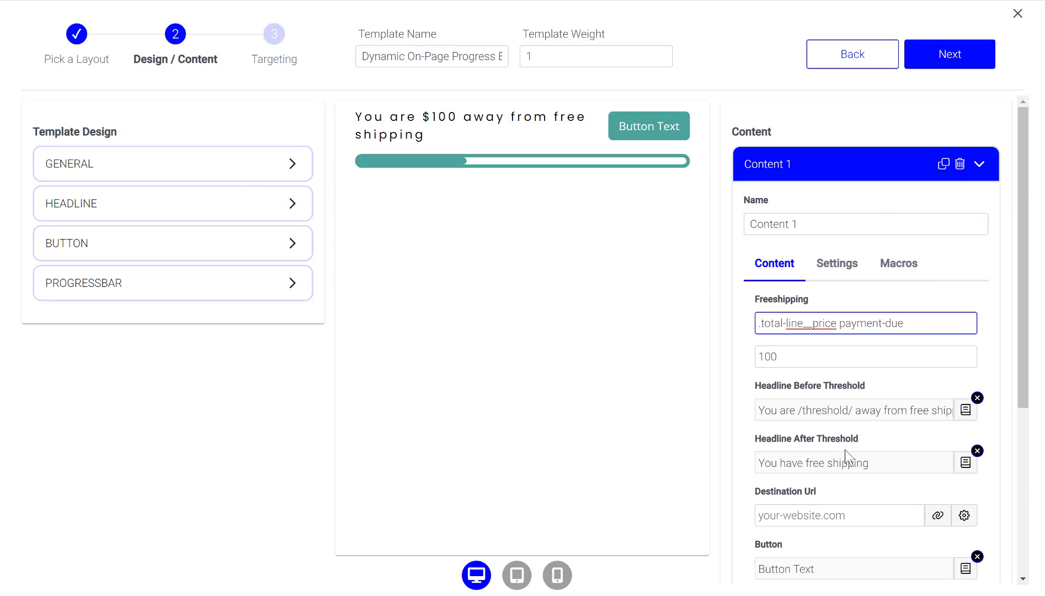
left_click(972, 61)
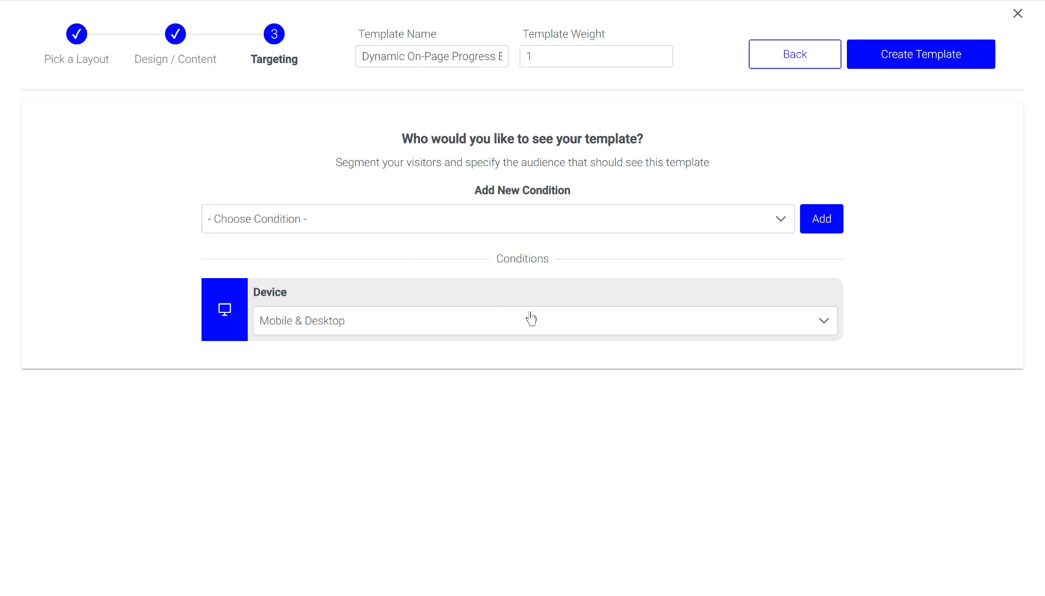
left_click(493, 327)
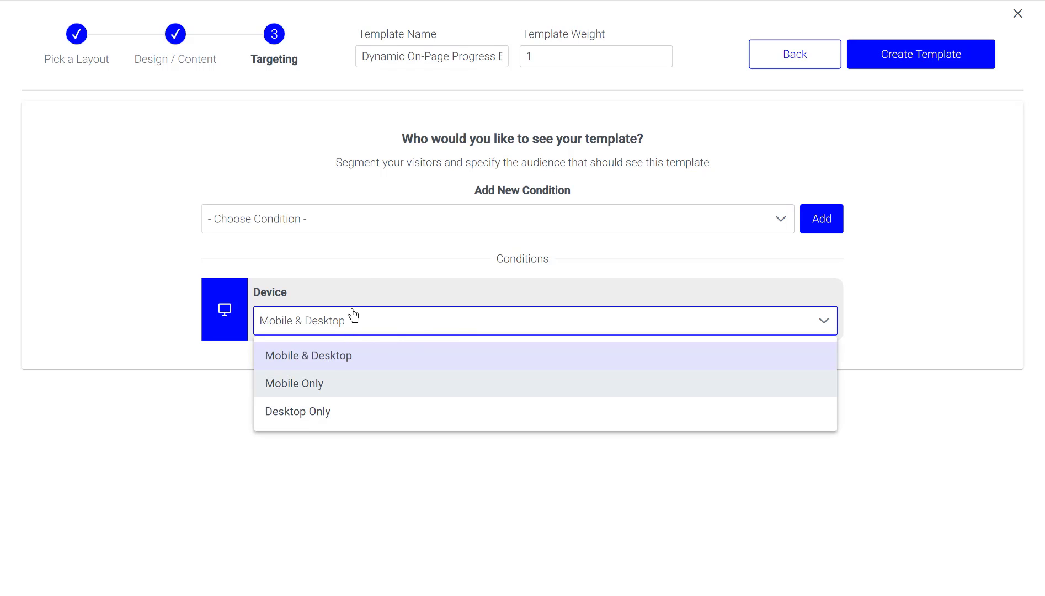
left_click(471, 286)
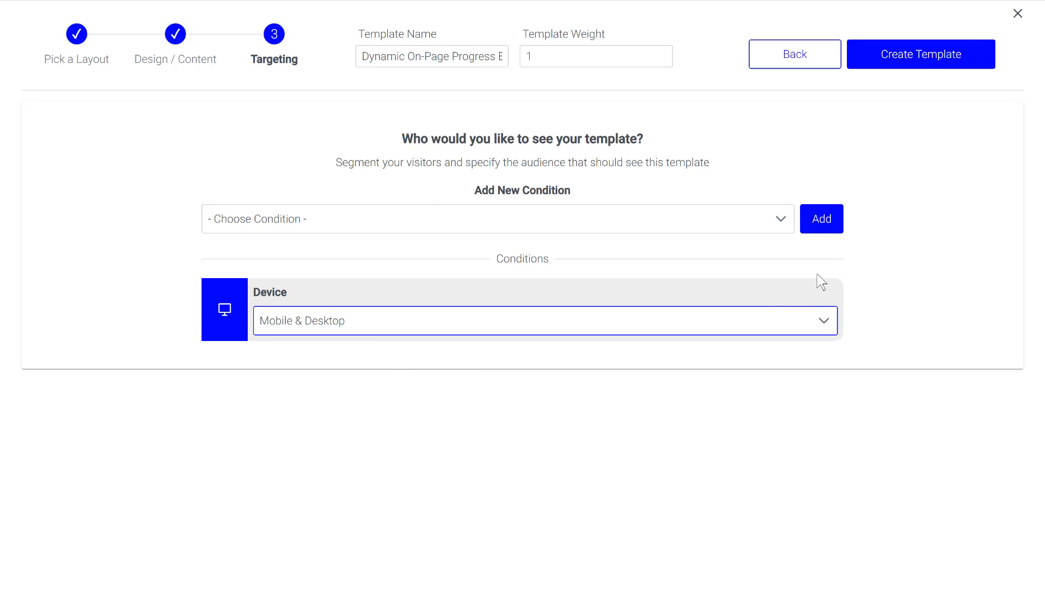
- Leave the template setup without saving and open the code snippet of the existing Dynamic On-Page Progress Bar template
left_click(1018, 13)
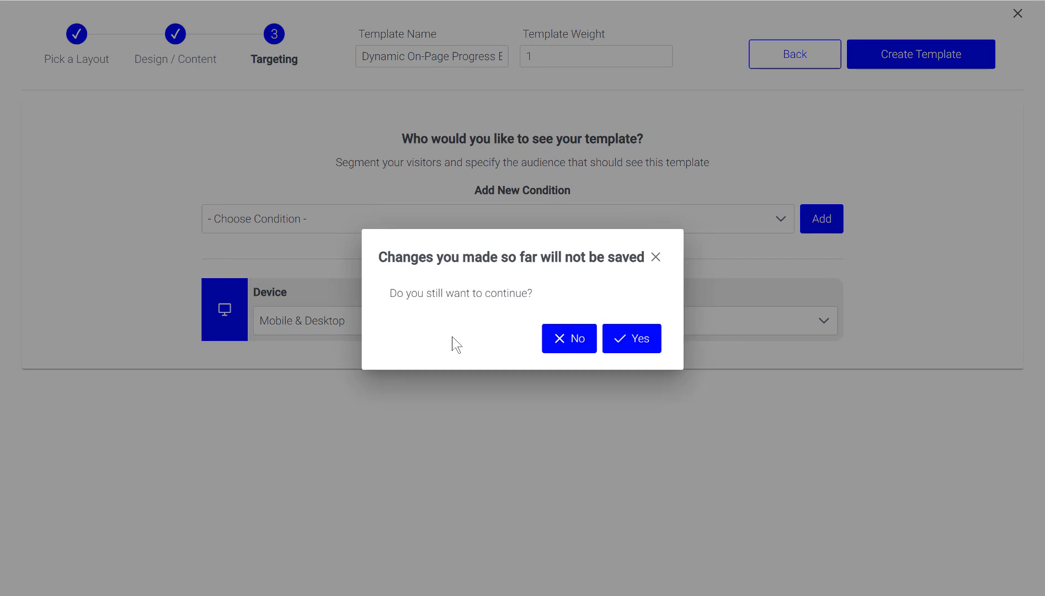
left_click(621, 341)
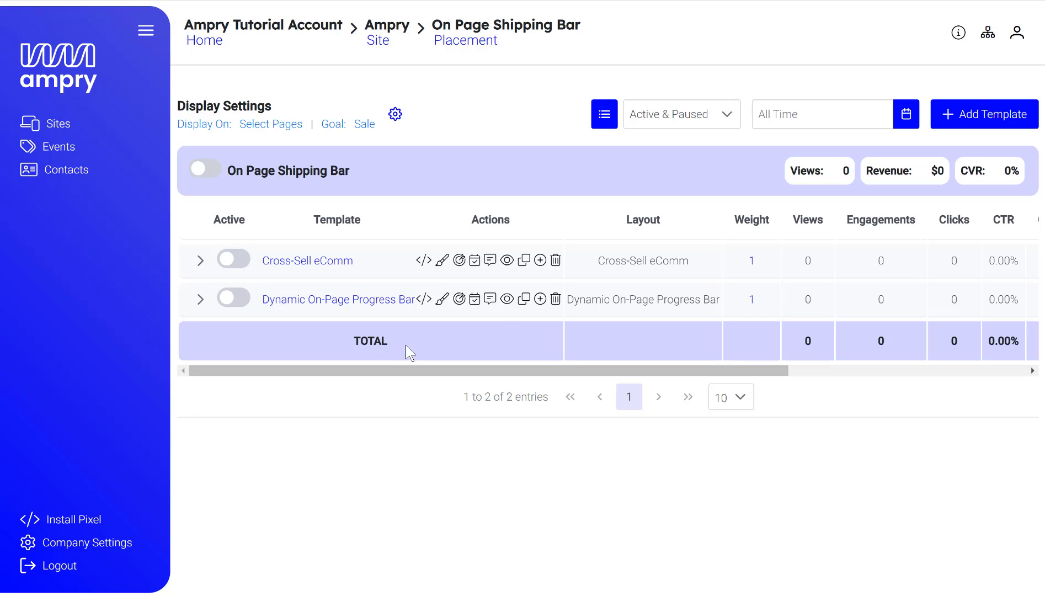
left_click(425, 299)
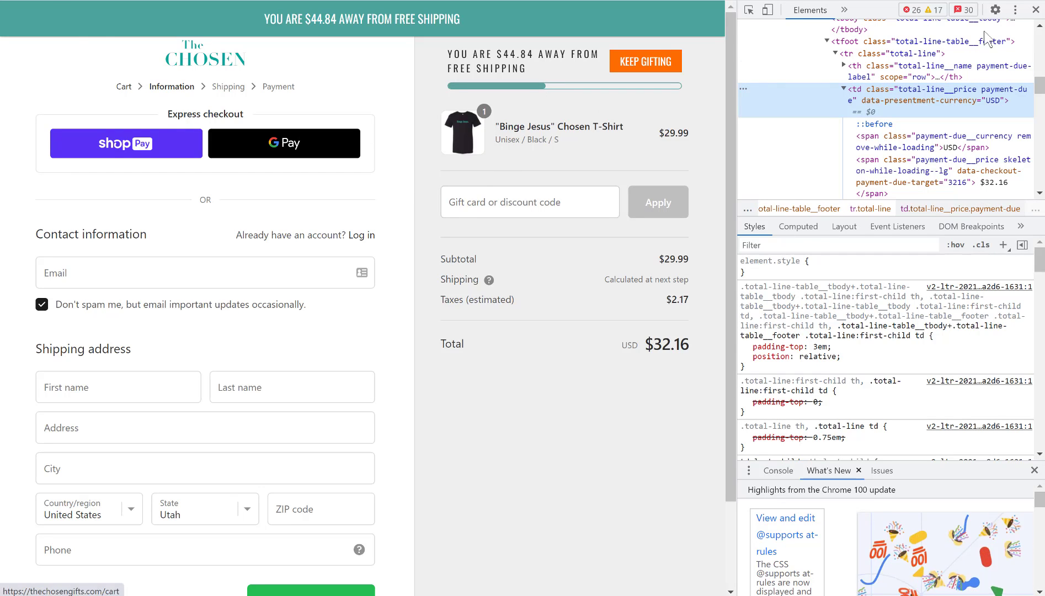
- On the store's checkout page, close the developer tools and highlight the free-shipping progress bar above the product
key("F12")
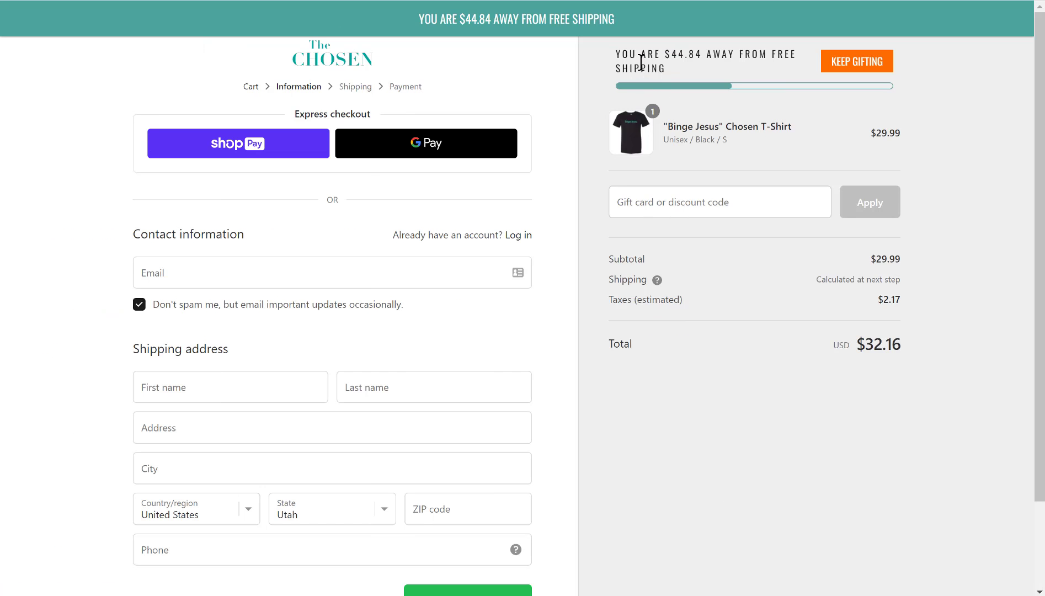
left_click_drag(616, 52, 803, 95)
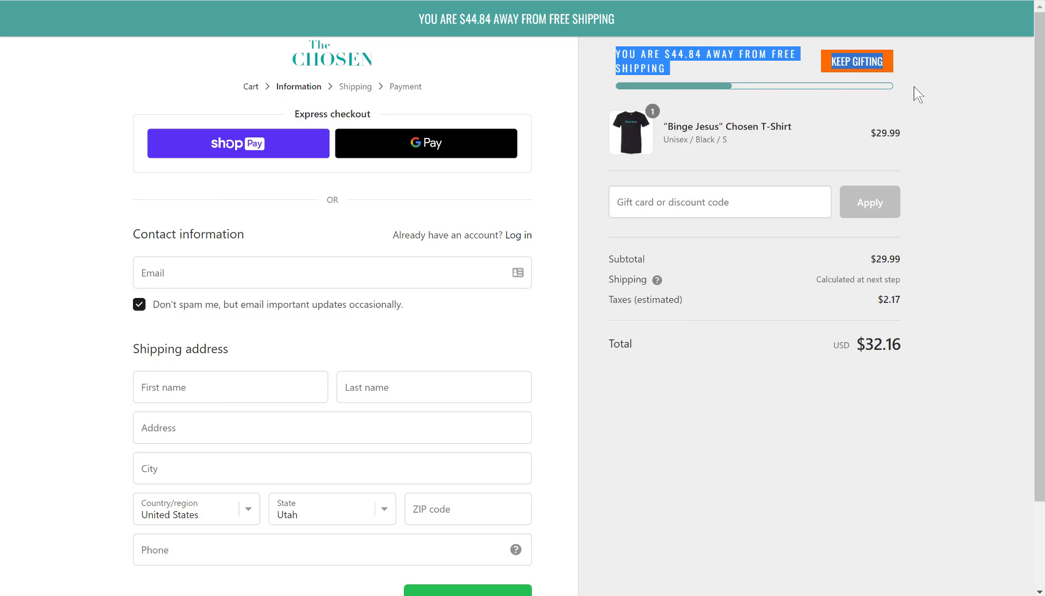
left_click(727, 68)
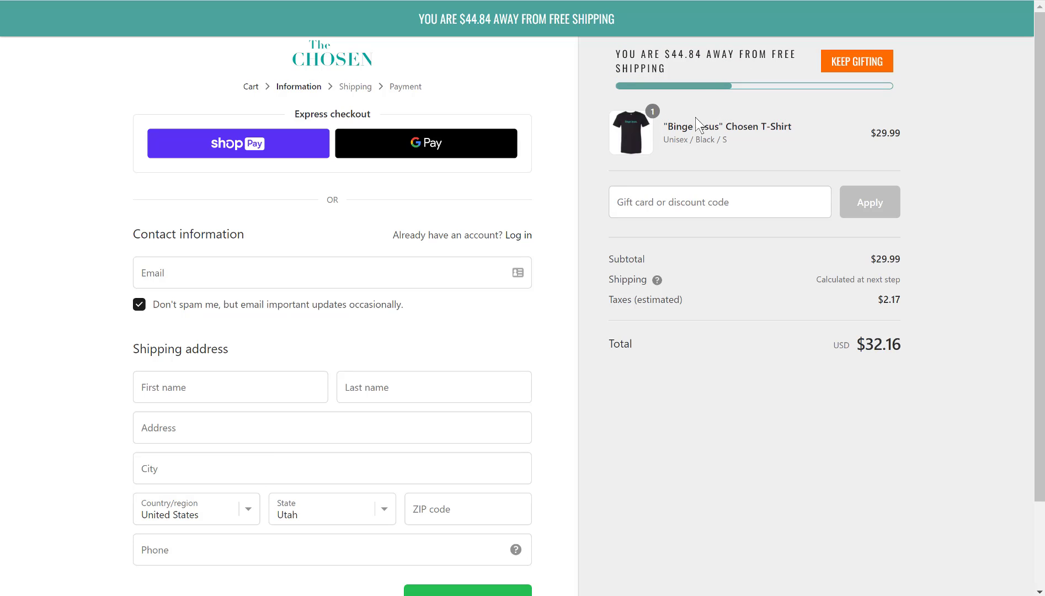
- Inspect the order summary's product section and find the sidebar__content container that holds the progress bar snippet in the HTML
right_click(735, 114)
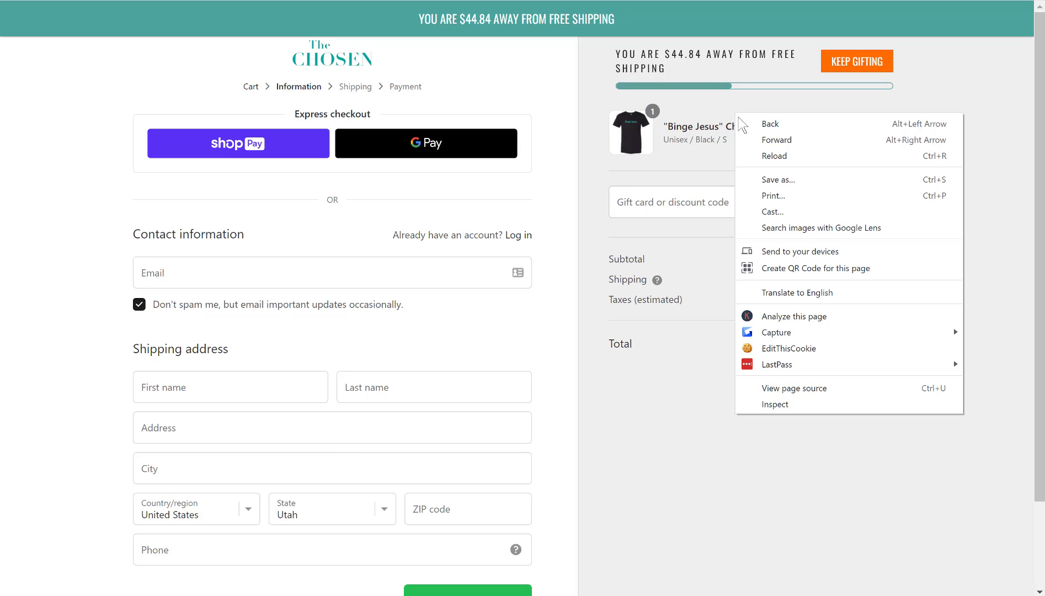
left_click(707, 397)
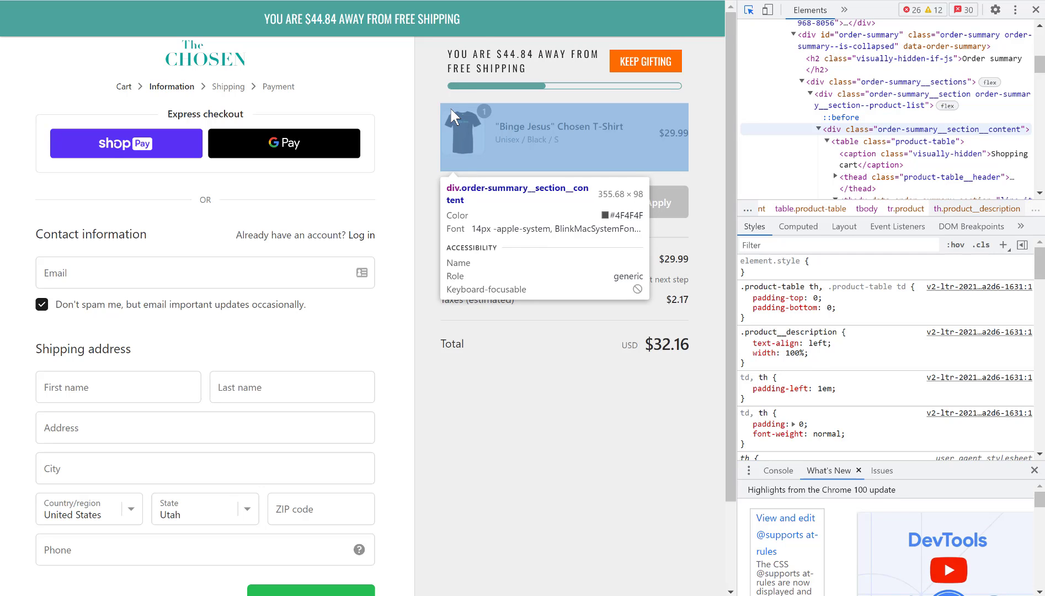
left_click(450, 105)
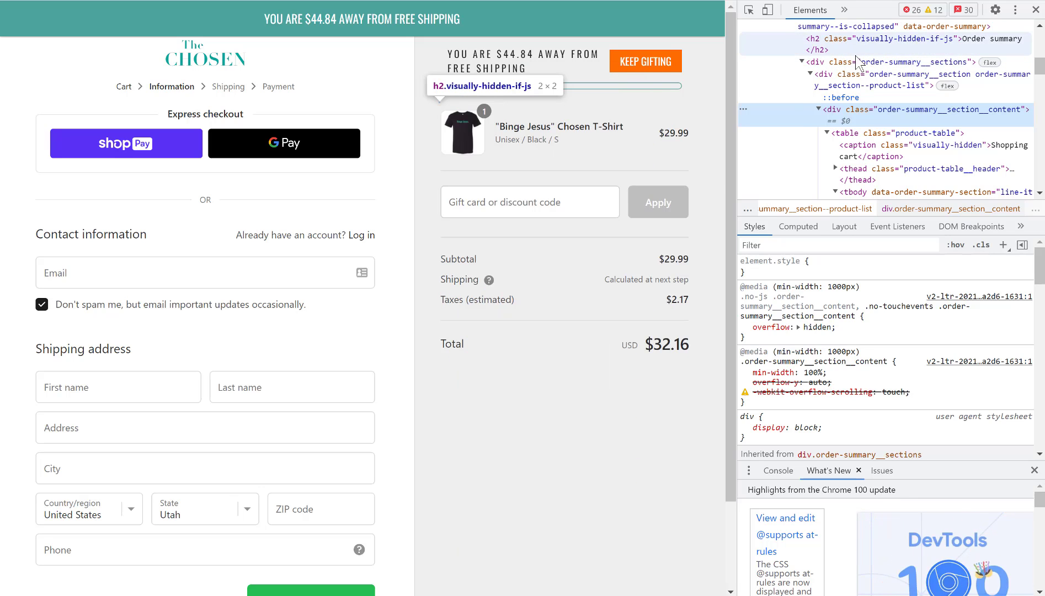
scroll(849, 67, "up", 3)
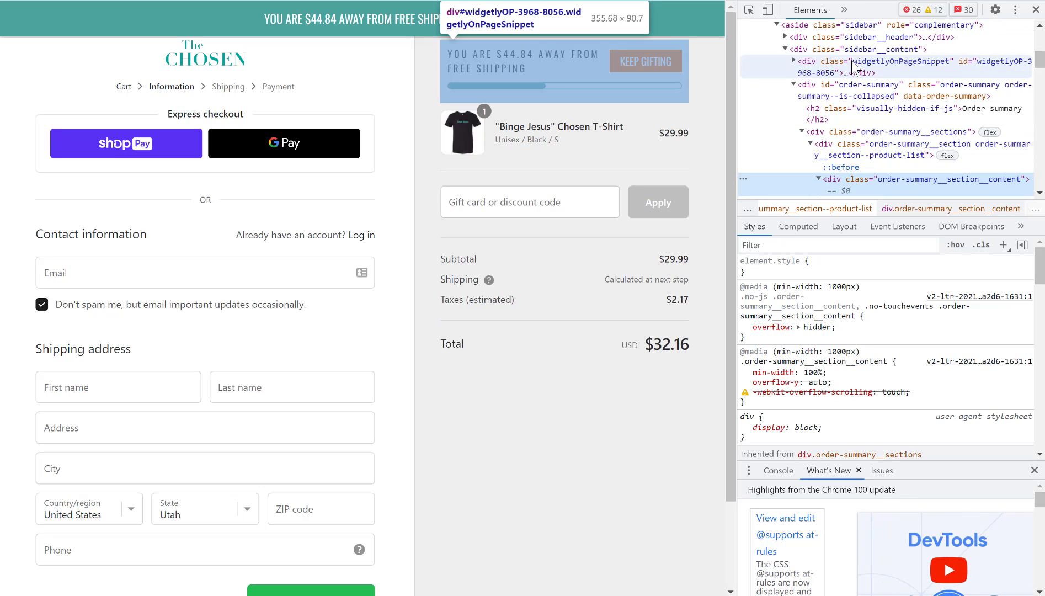
scroll(855, 128, "up", 3)
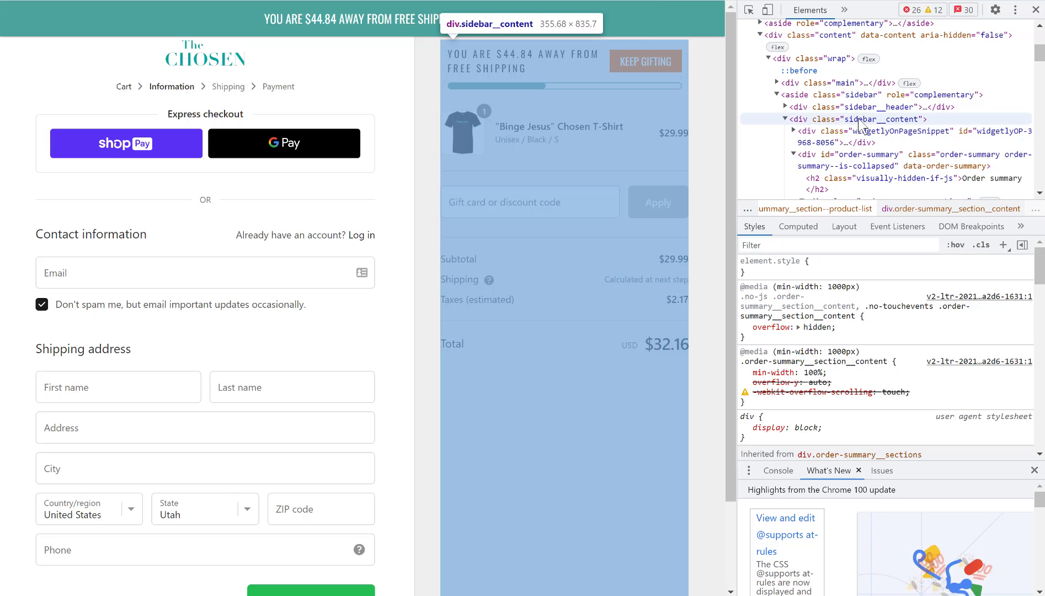
double_click(860, 120)
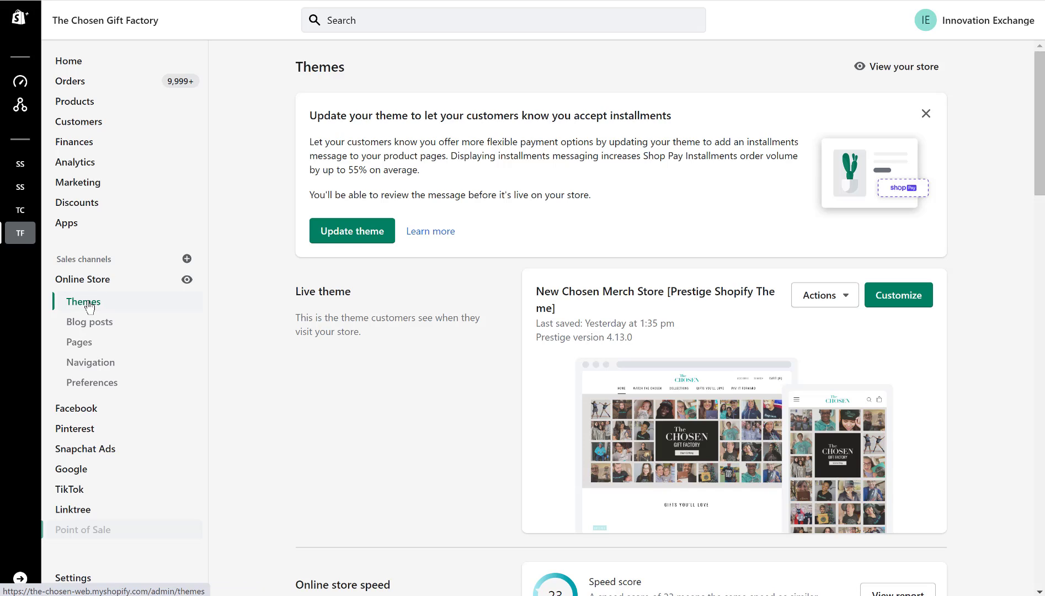
- In the Shopify admin, open the code editor for the live New Chosen Merch Store theme
left_click(827, 295)
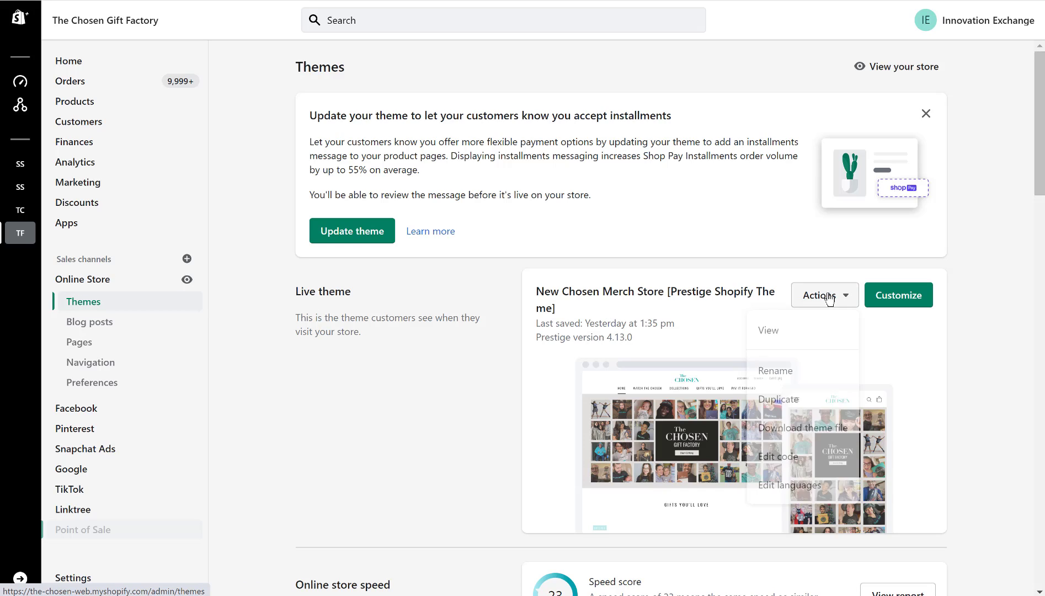
left_click(793, 463)
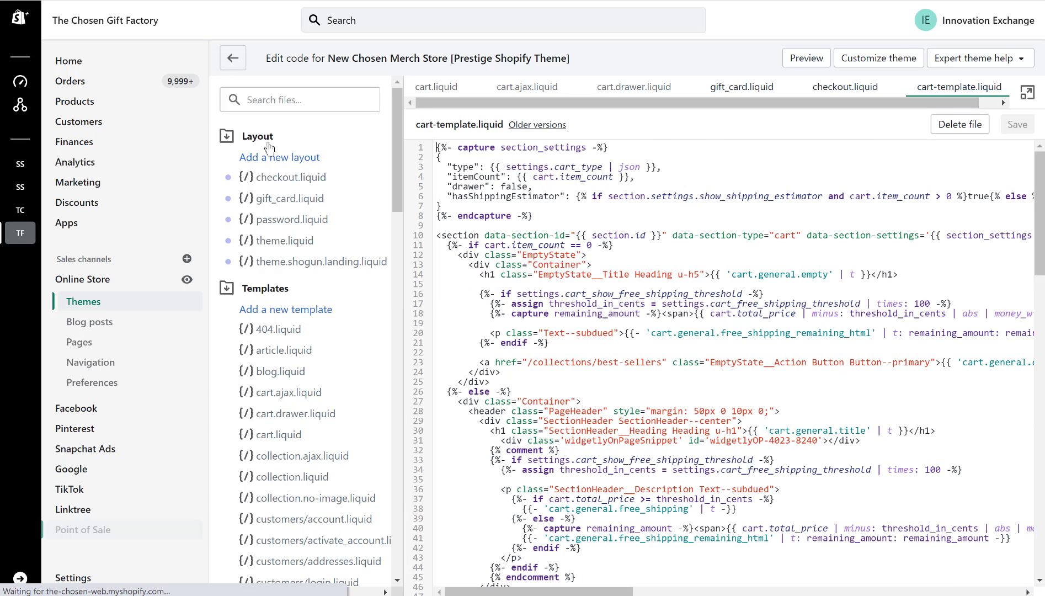
- Search the theme files for "checkout" and open the checkout.liquid layout
left_click(271, 100)
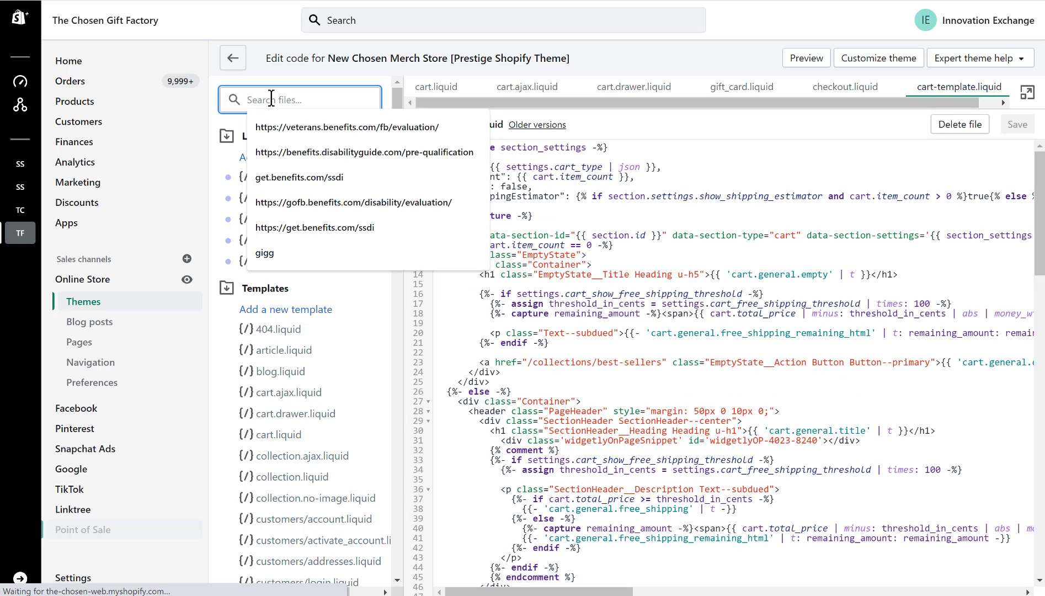
type("checkout")
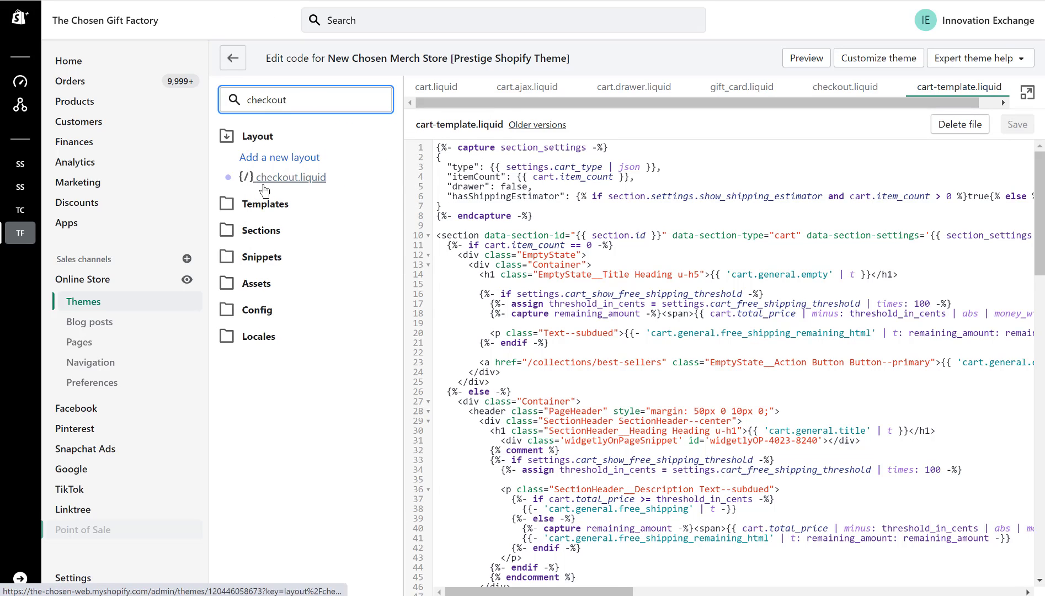
left_click(290, 177)
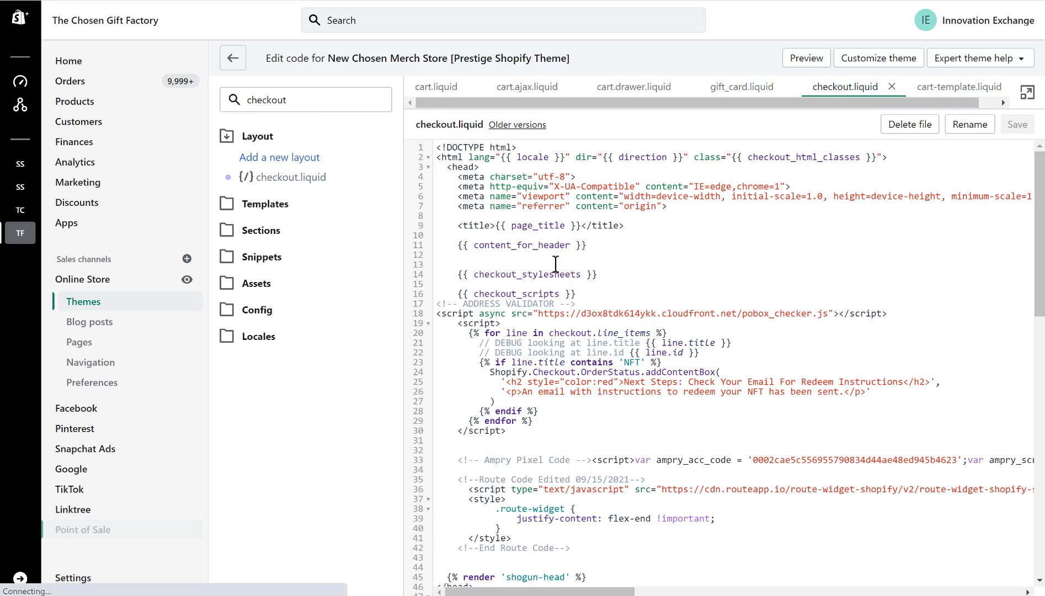
- Find sidebar__content within checkout.liquid and highlight the widgetlyOnPageSnippet div placed directly inside that container
left_click(773, 224)
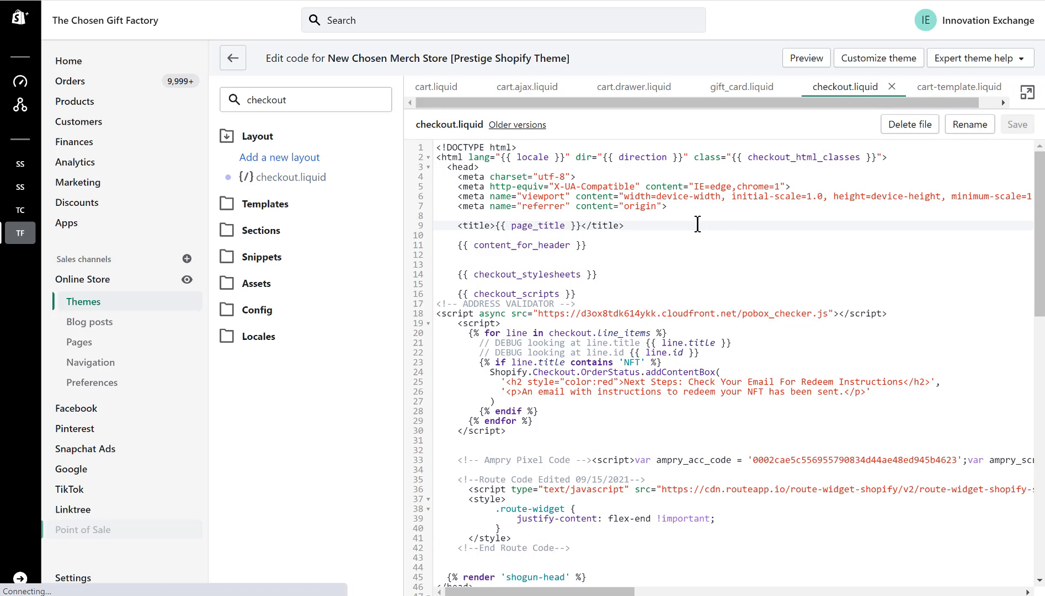
key("ctrl+f")
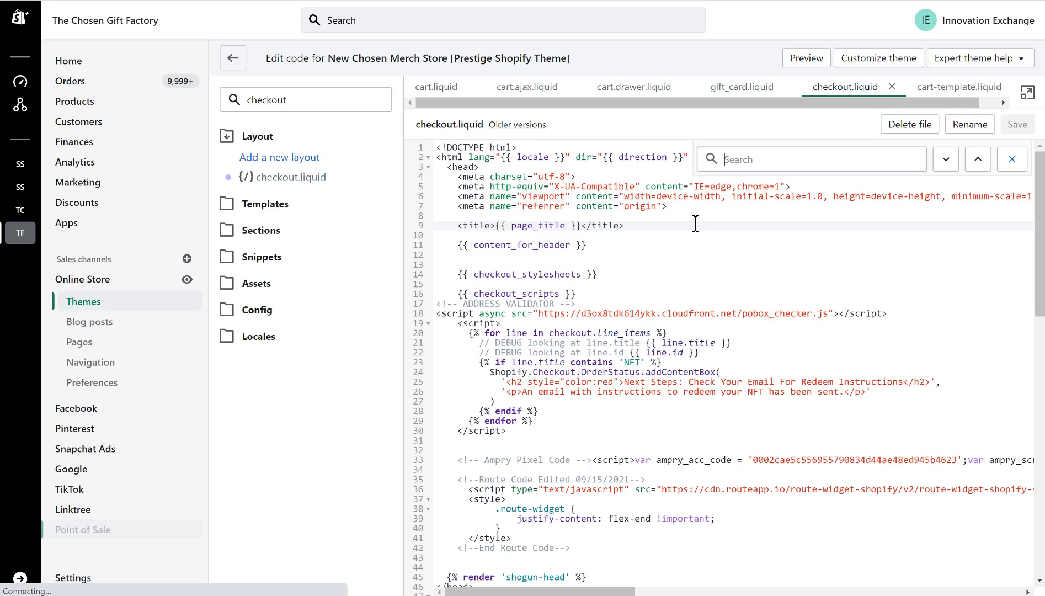
left_click(730, 160)
type("sidebar__content")
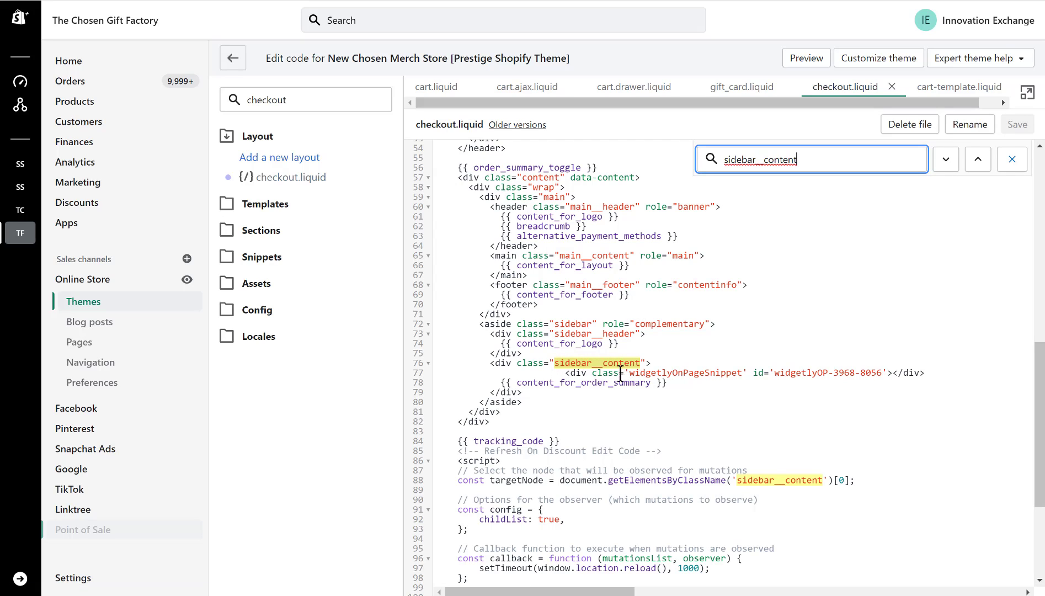
left_click_drag(565, 373, 927, 373)
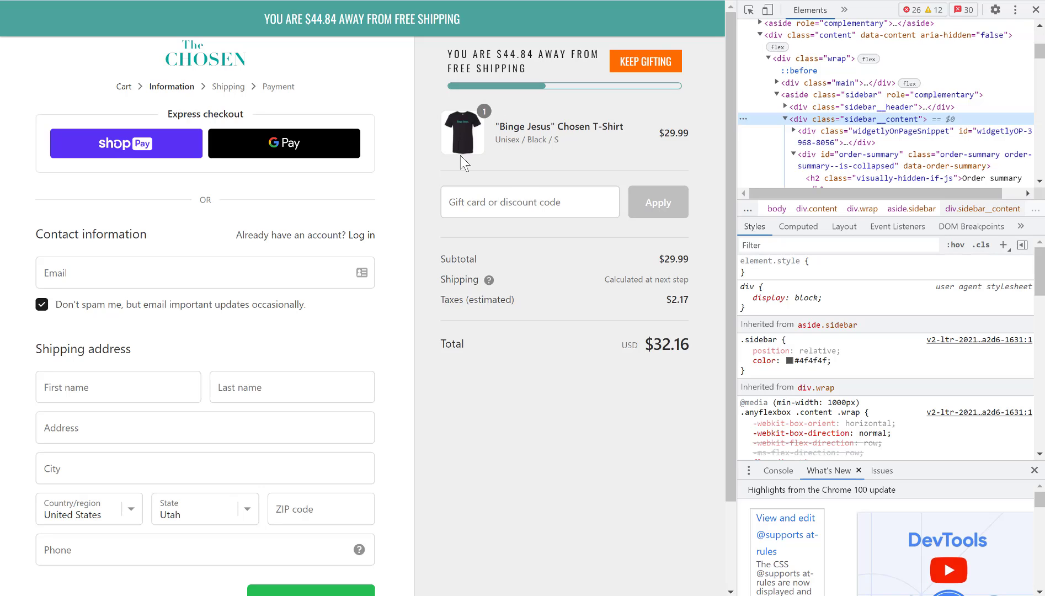
- On the store's cart page, inspect the Cart heading and move up the HTML to its PageHeader container
key("F5")
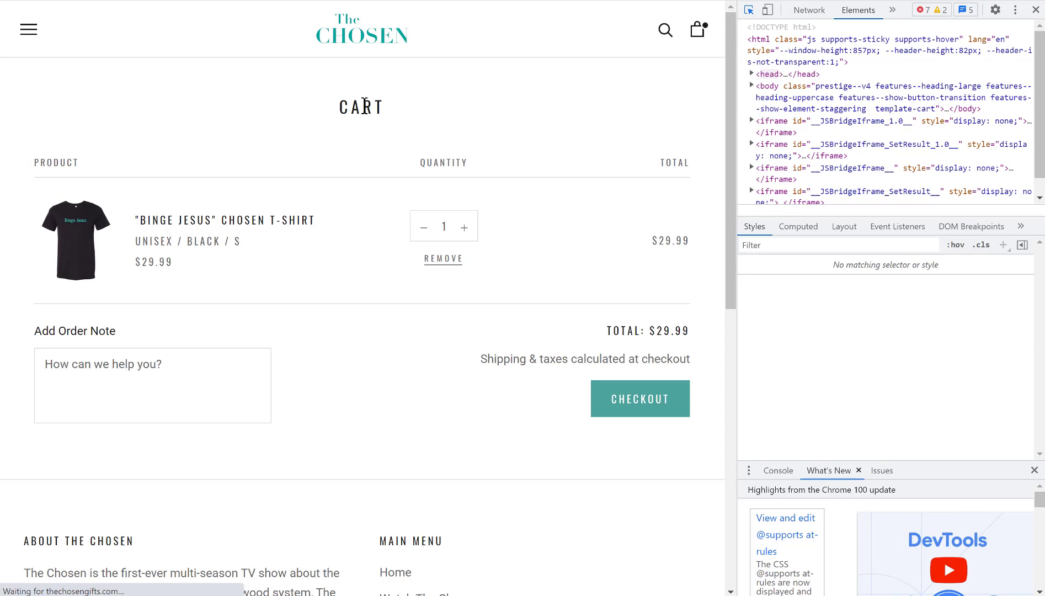
mouse_move(369, 107)
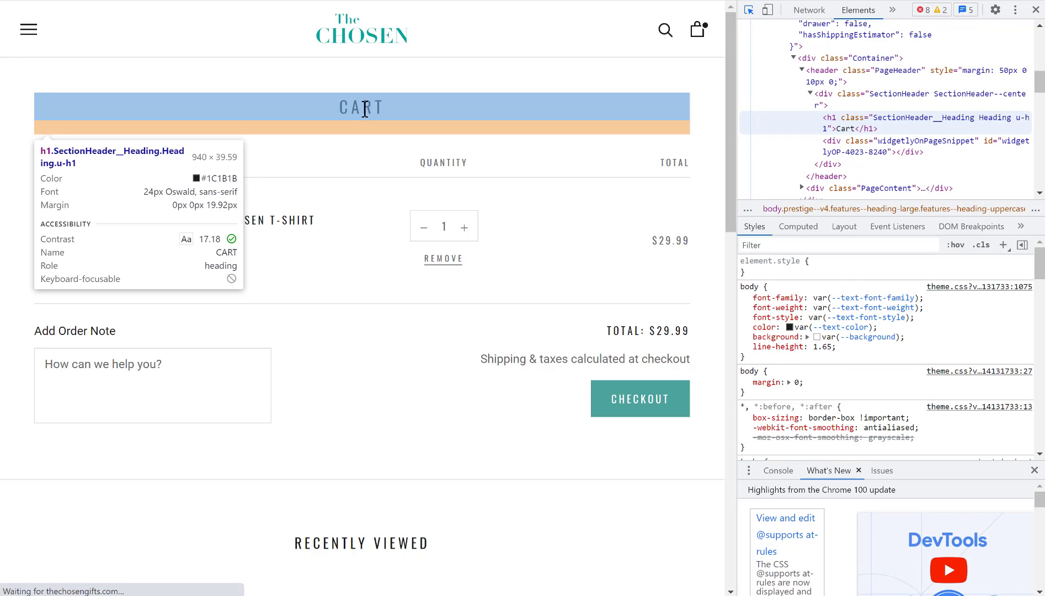
left_click(364, 108)
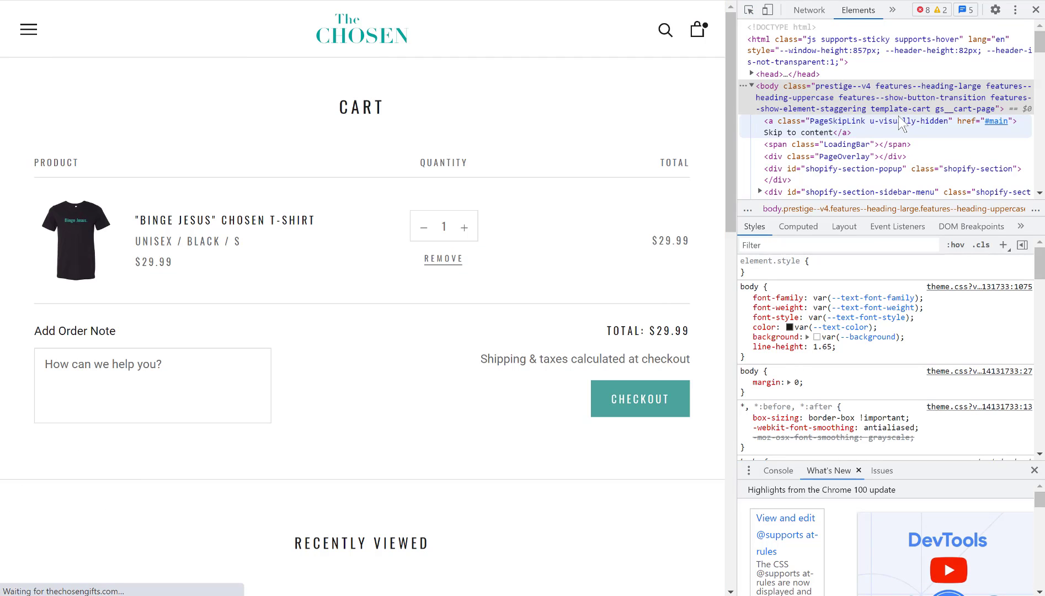
left_click(750, 8)
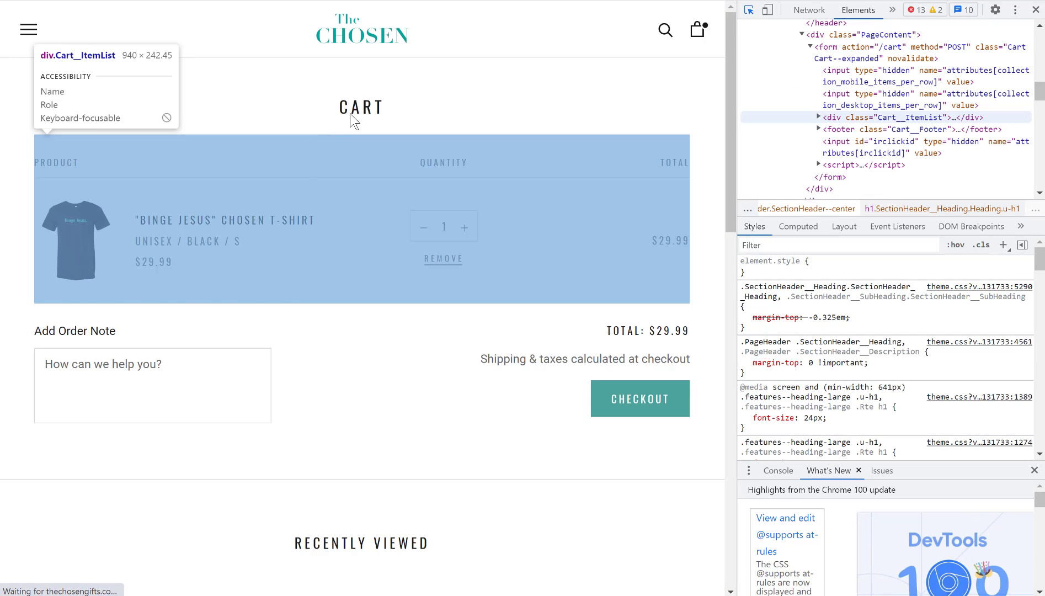
left_click(359, 107)
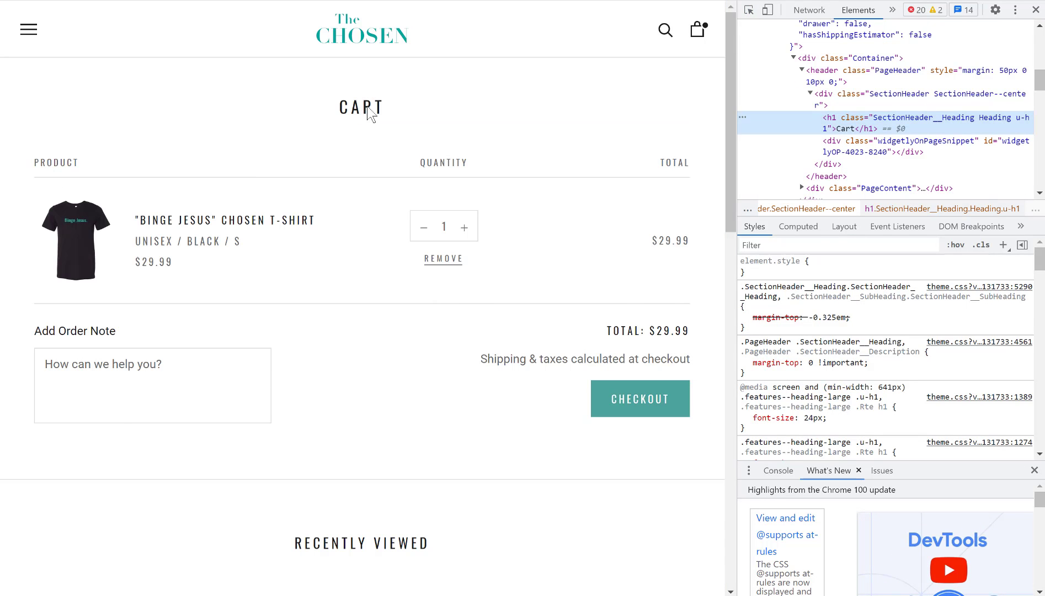
key("Left")
key("Left")
key("Left")
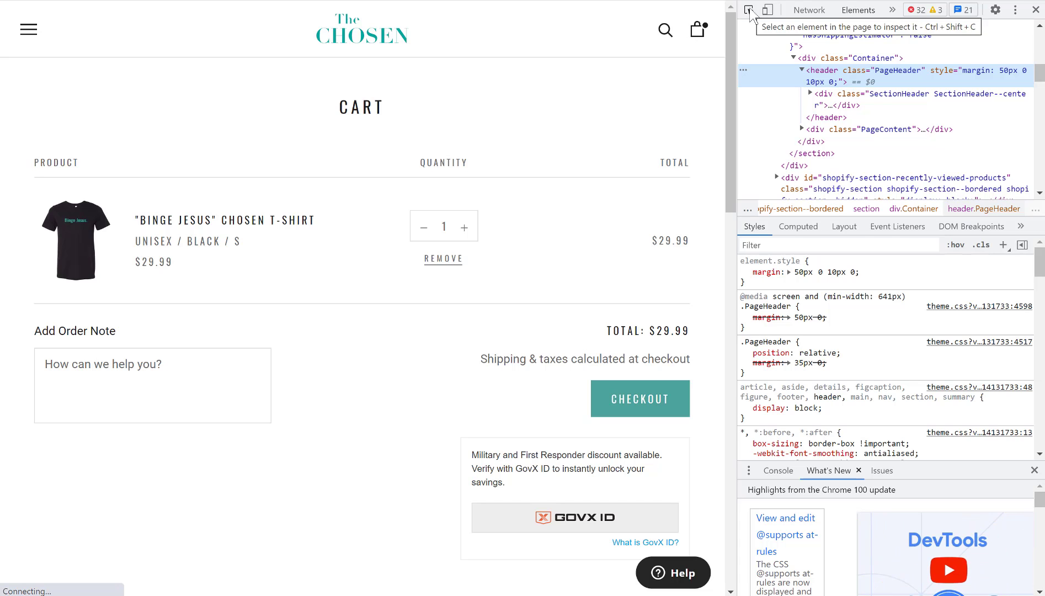
- Inspect the Cart heading again and copy its class attribute, SectionHeader__Heading Heading u-h1, from the HTML
left_click(749, 9)
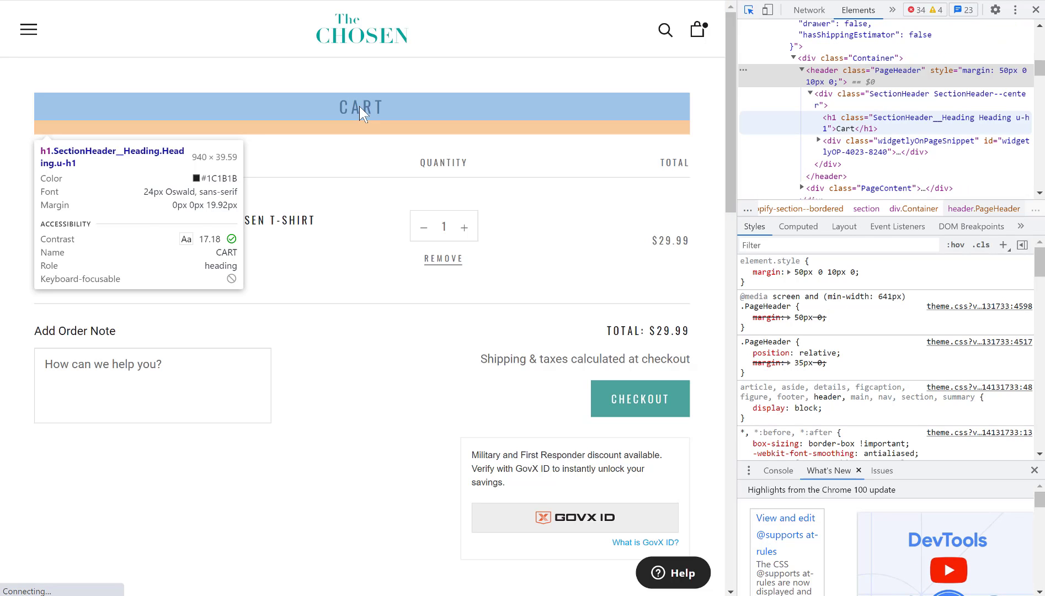
left_click(359, 106)
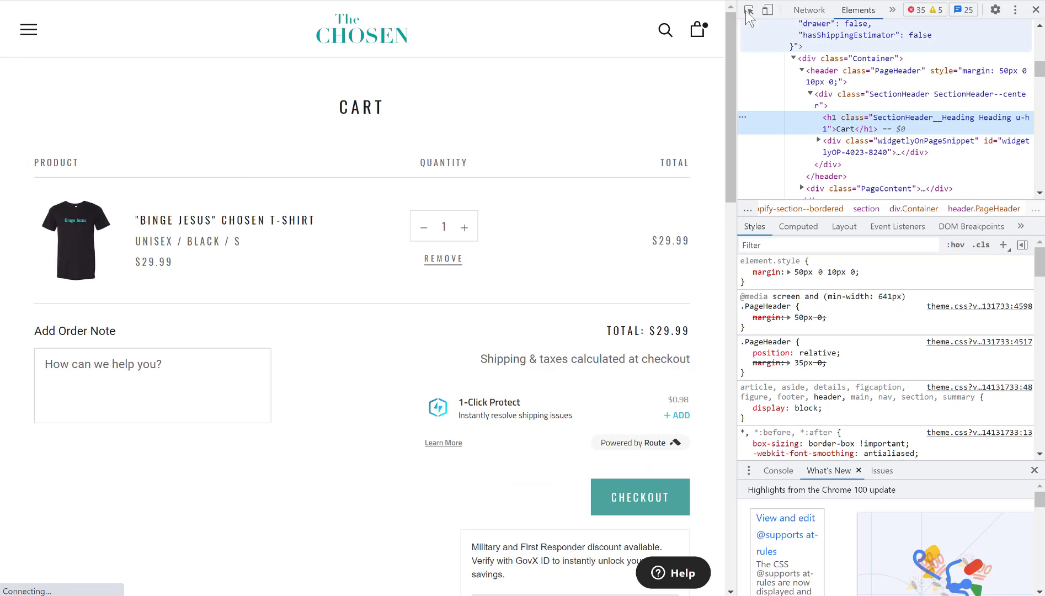
left_click(748, 10)
left_click(396, 110)
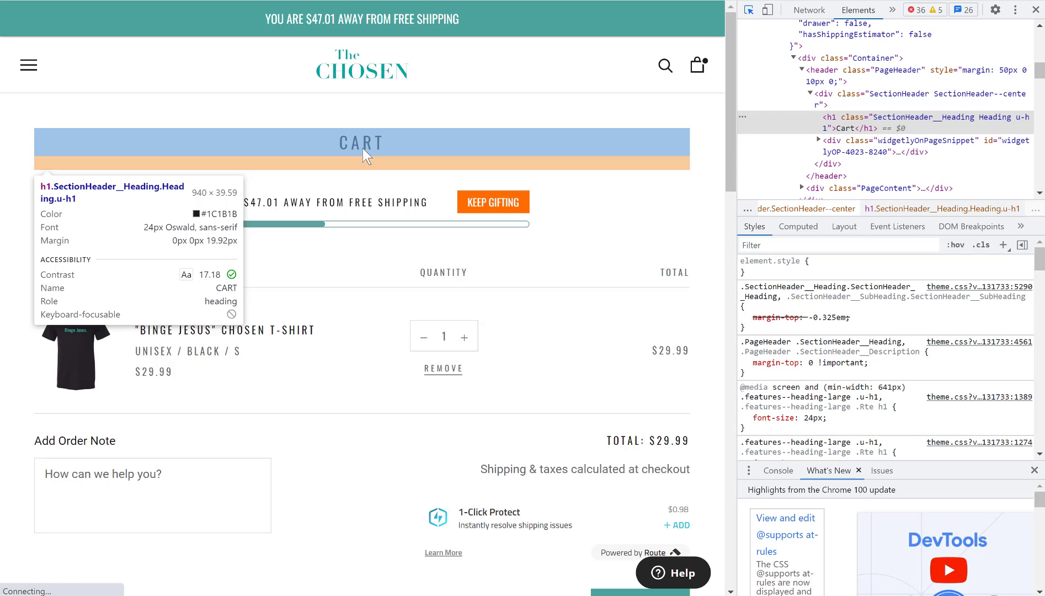
left_click(362, 147)
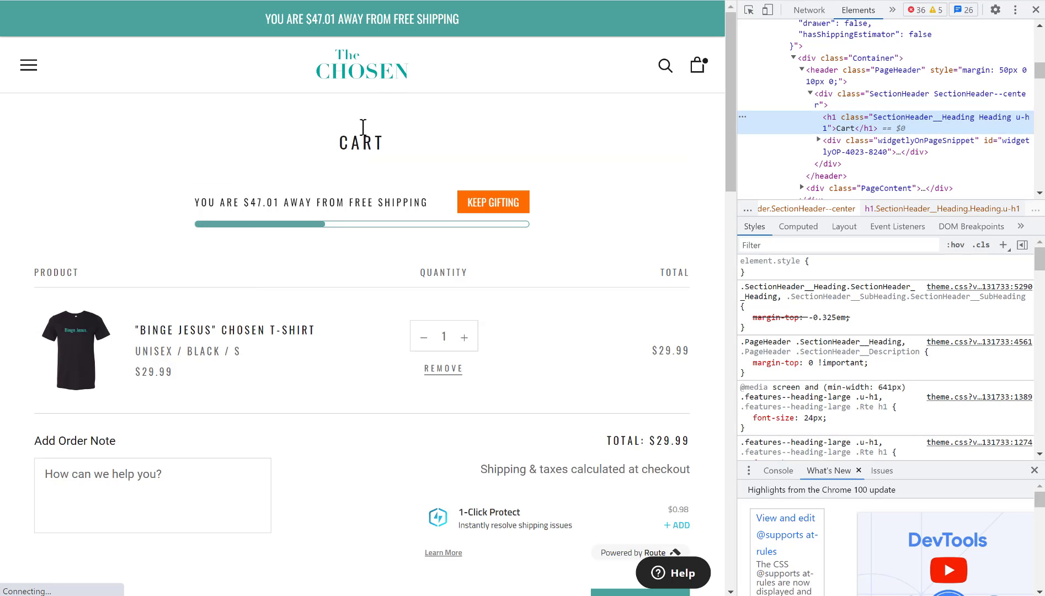
left_click(748, 10)
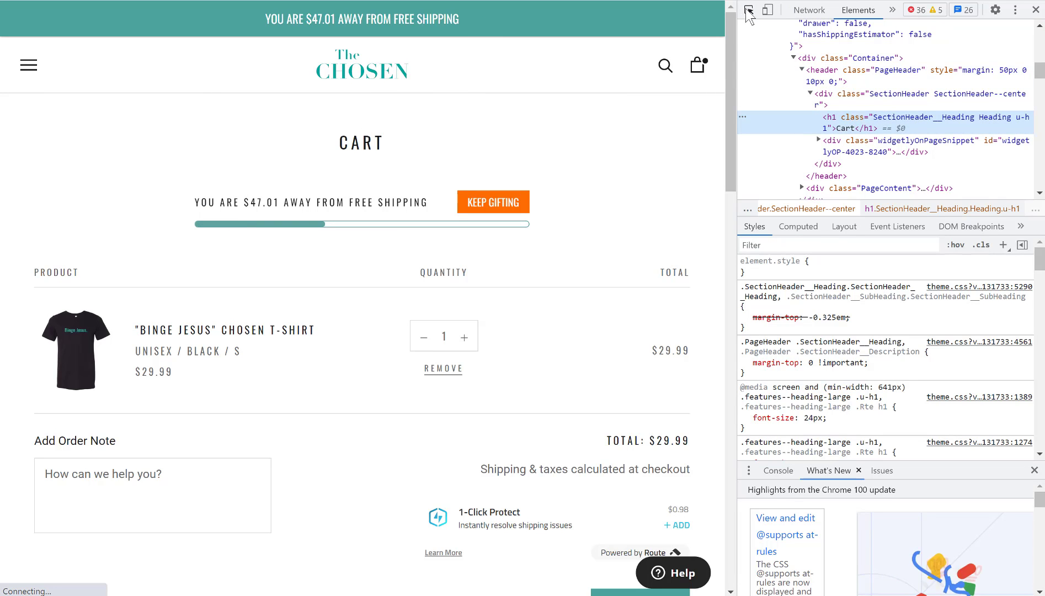
left_click(373, 144)
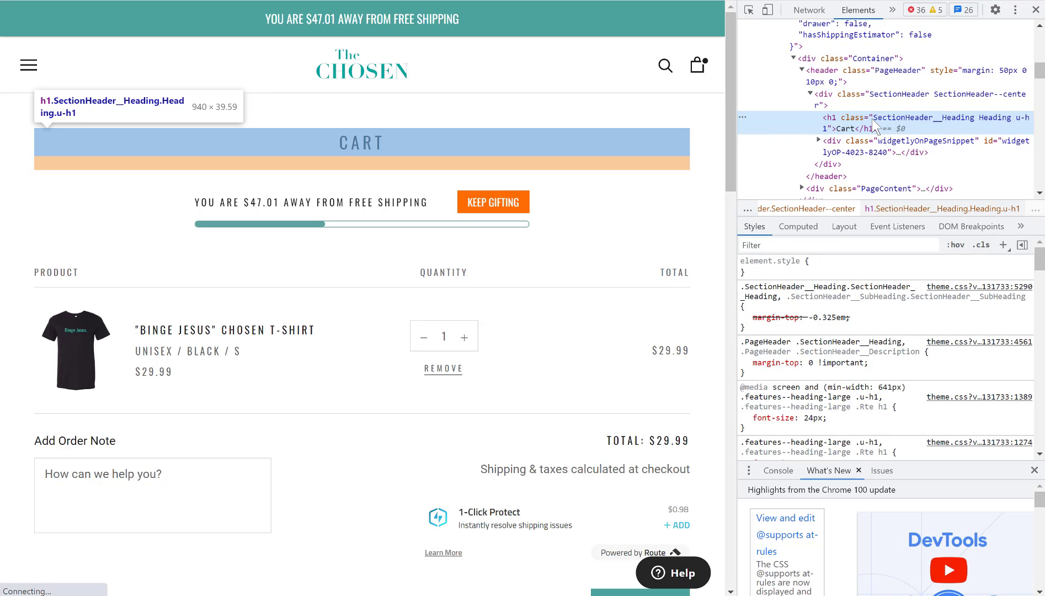
double_click(932, 118)
key("ctrl+c")
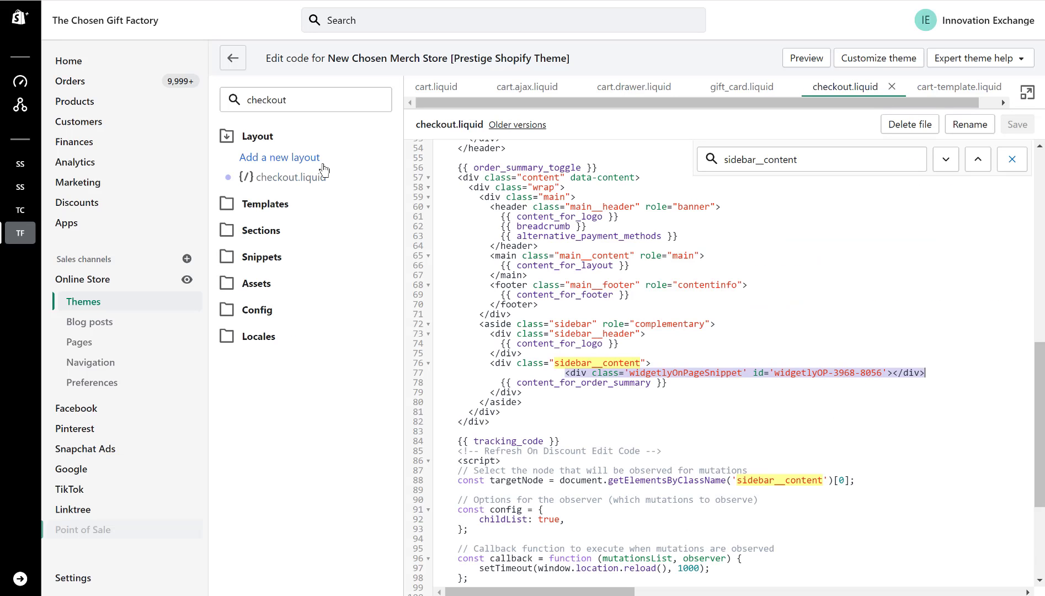
- Back in the Shopify theme code editor, search the files for "cart" and open the cart-template.liquid section
double_click(280, 99)
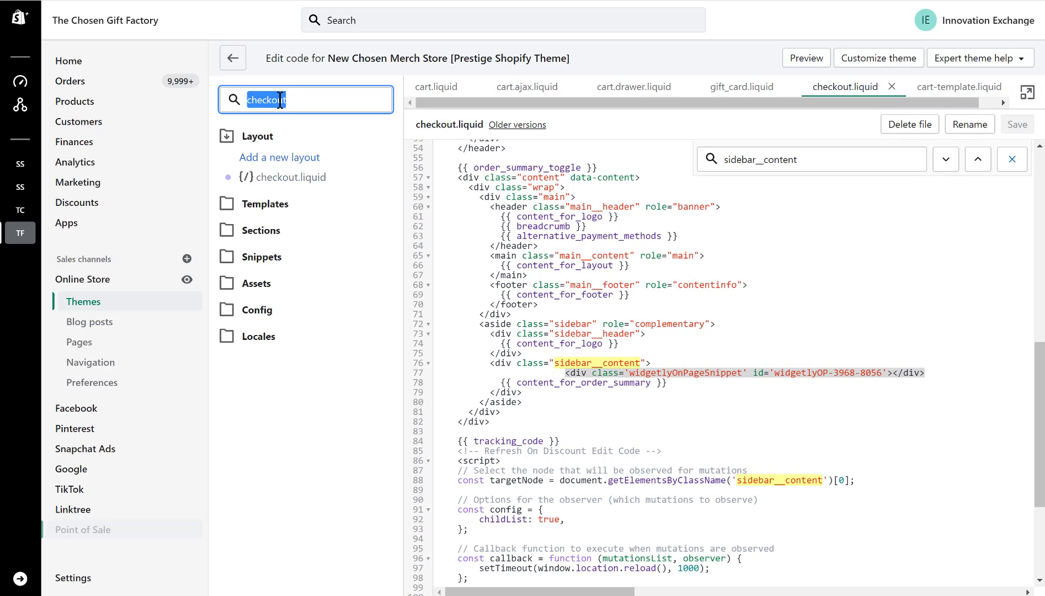
type("cart")
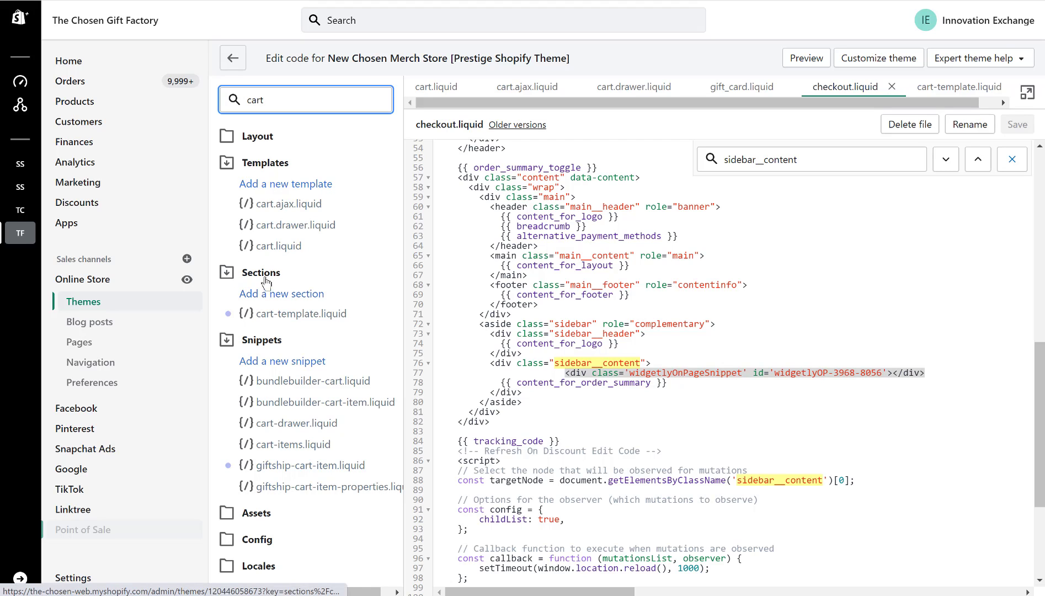
left_click(287, 318)
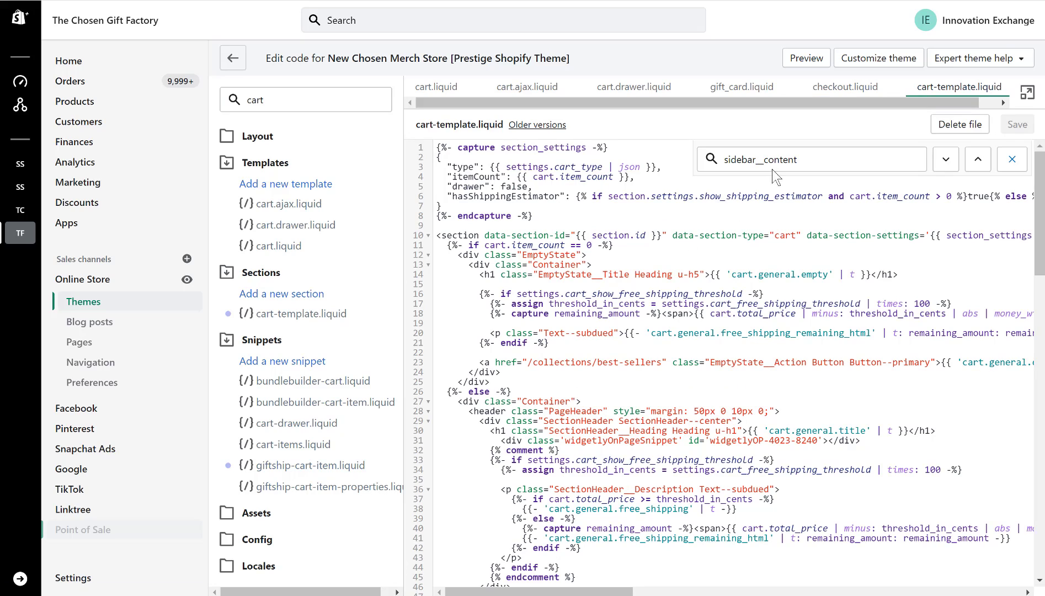
- Find the copied heading class in cart-template.liquid and highlight the widgetlyOnPageSnippet div directly below that heading
double_click(755, 160)
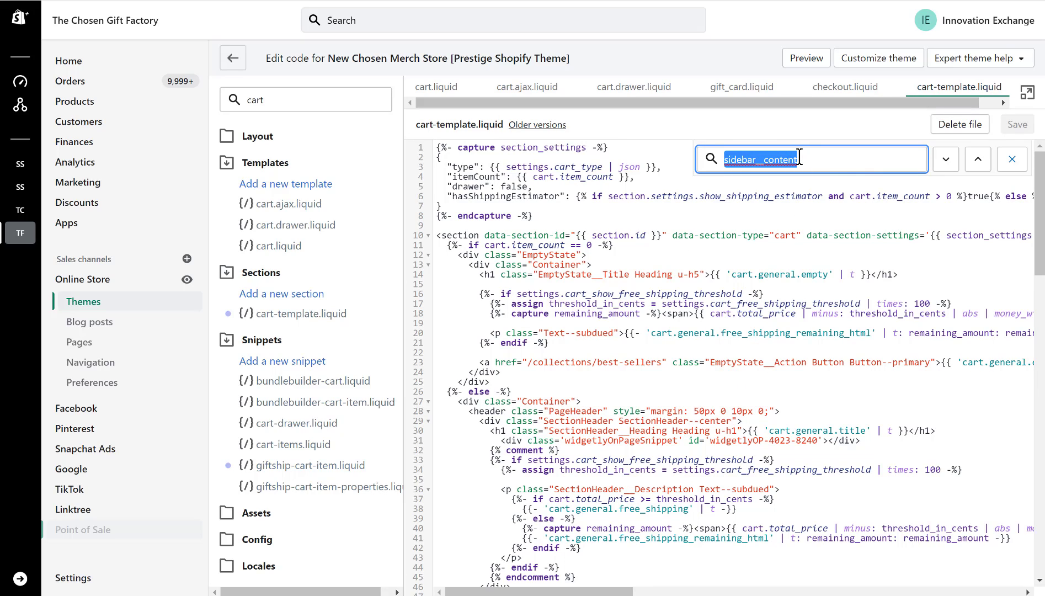
key("ctrl+v")
key("Return")
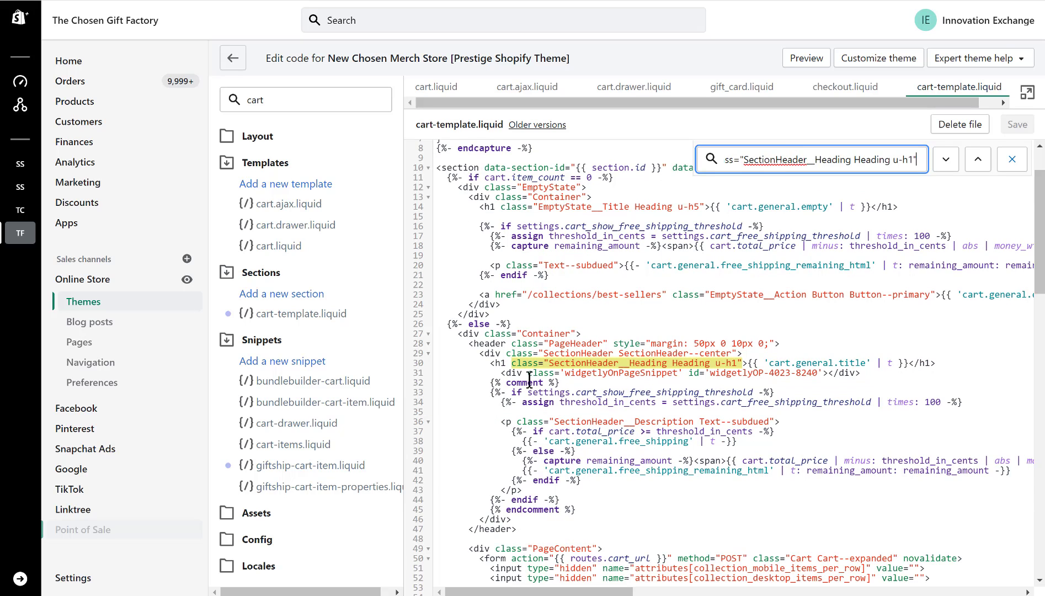
left_click_drag(502, 375, 868, 374)
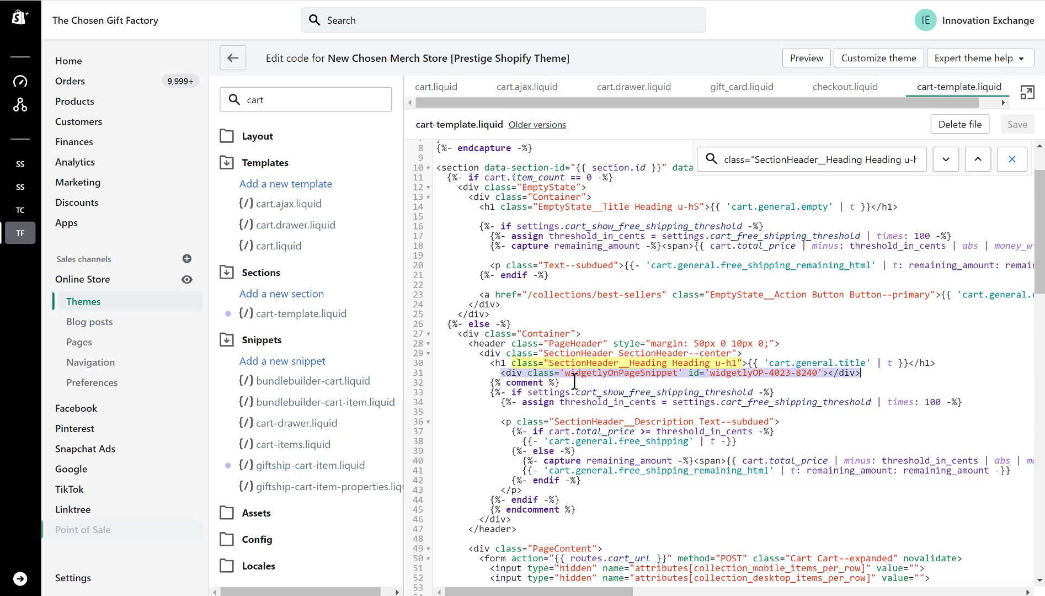
- Switch back to Ampry and close the On Page Content Snippet dialog
key("ctrl+Tab")
left_click(868, 373)
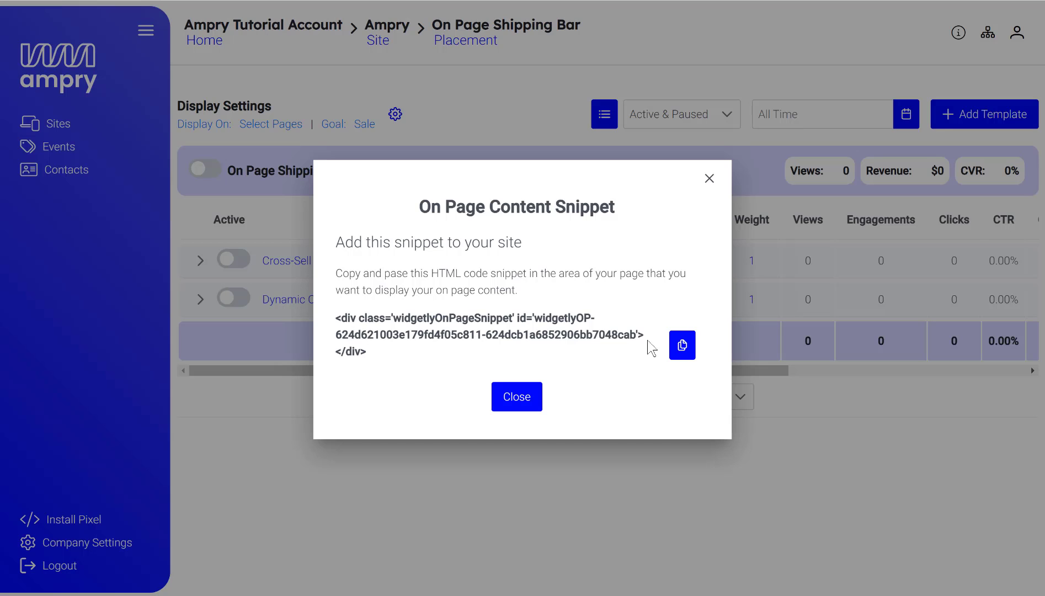
left_click(709, 181)
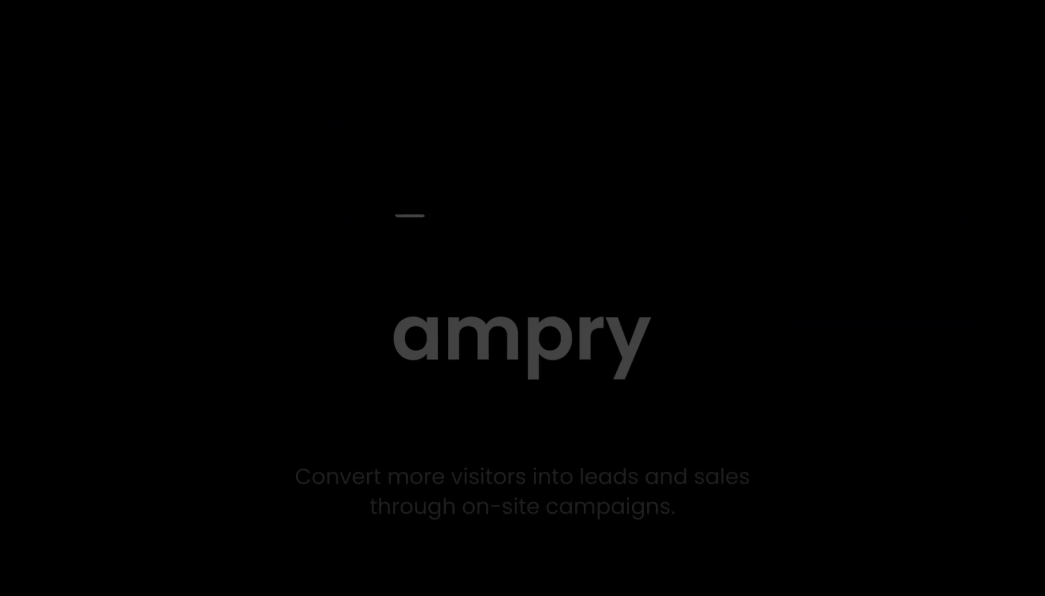